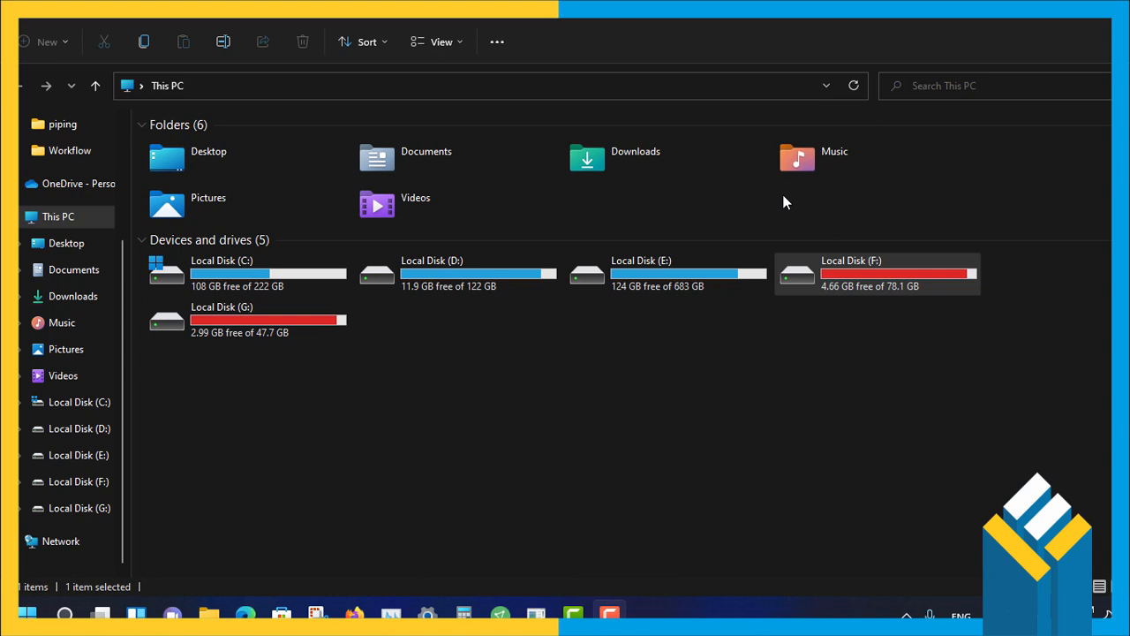
Examine the short and extended context menus of Local Disk (D:) and File Explorer's list of additional commands.
click(399, 361)
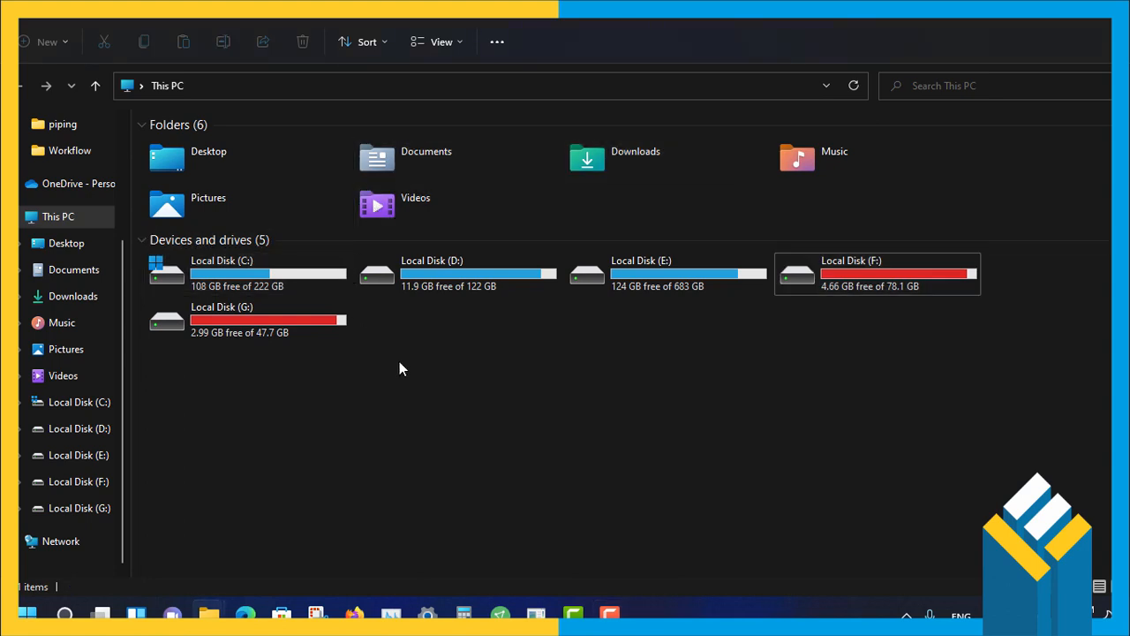
right_click(439, 262)
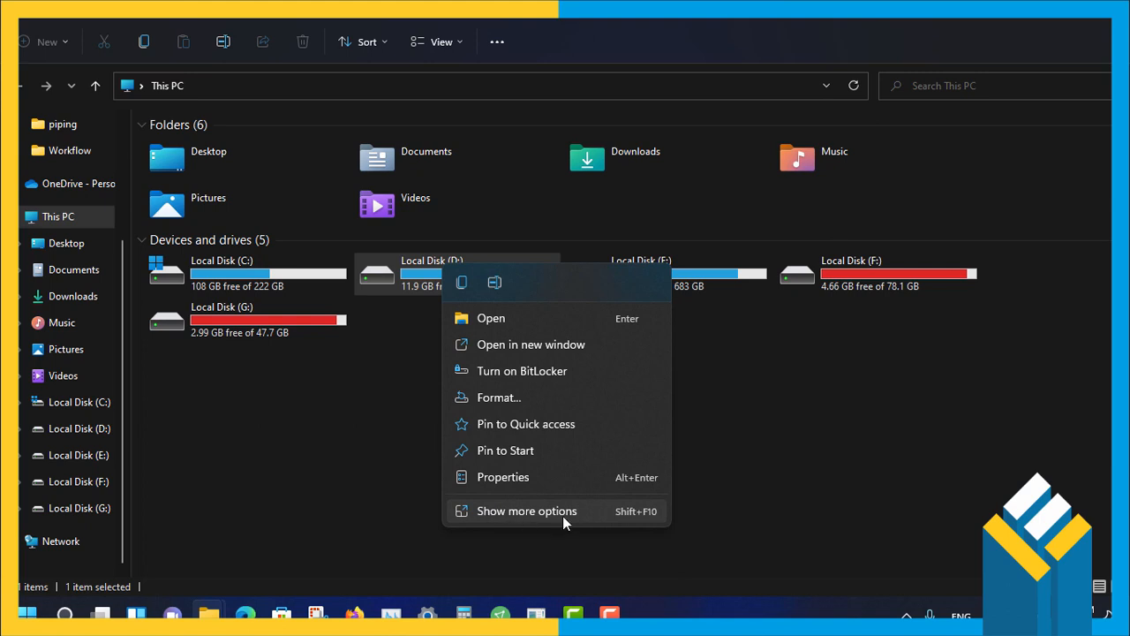
click(590, 511)
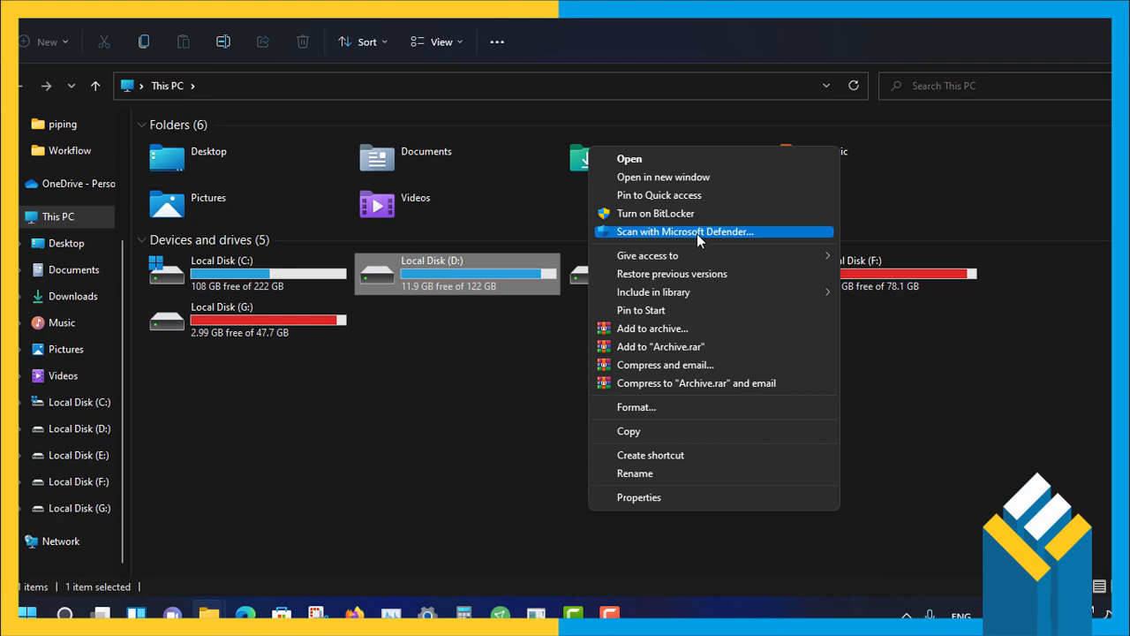
right_click(488, 286)
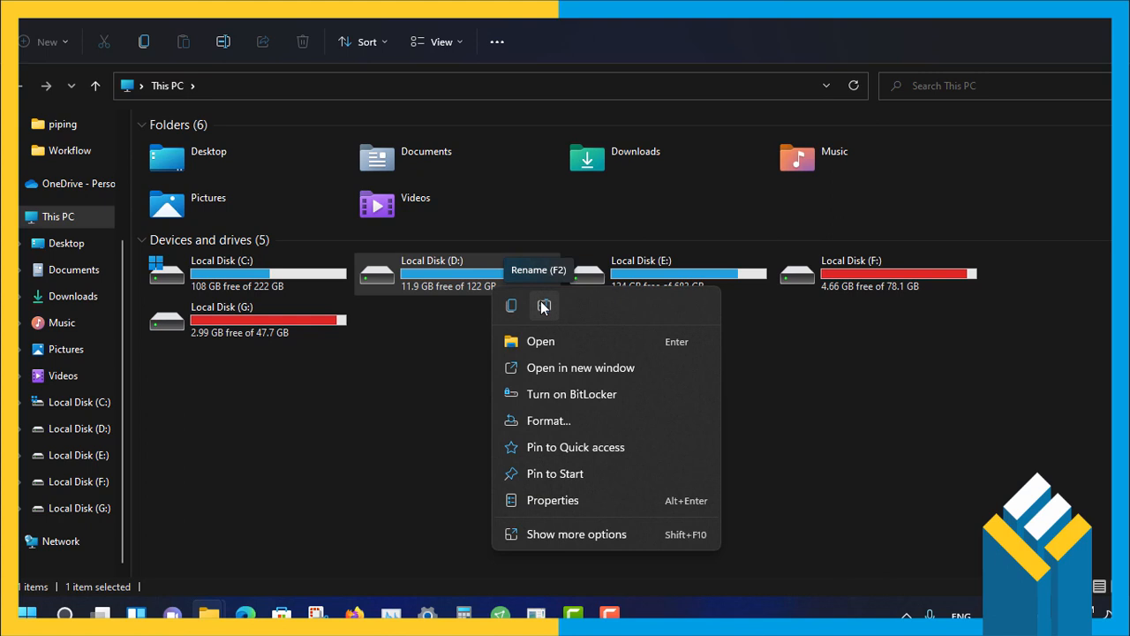
click(494, 292)
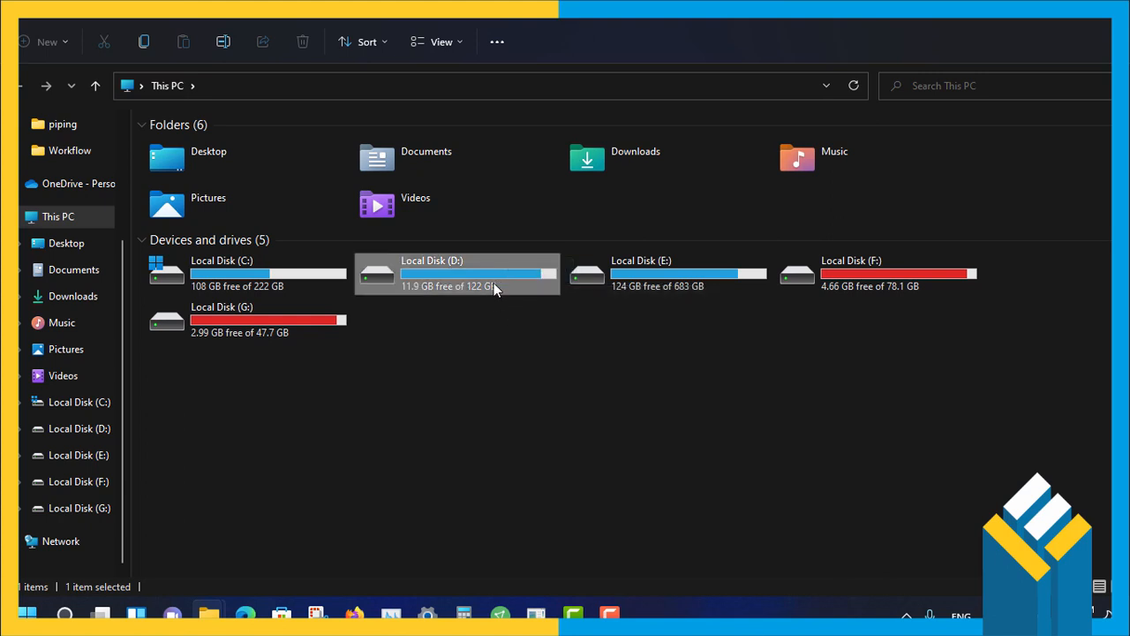
right_click(494, 284)
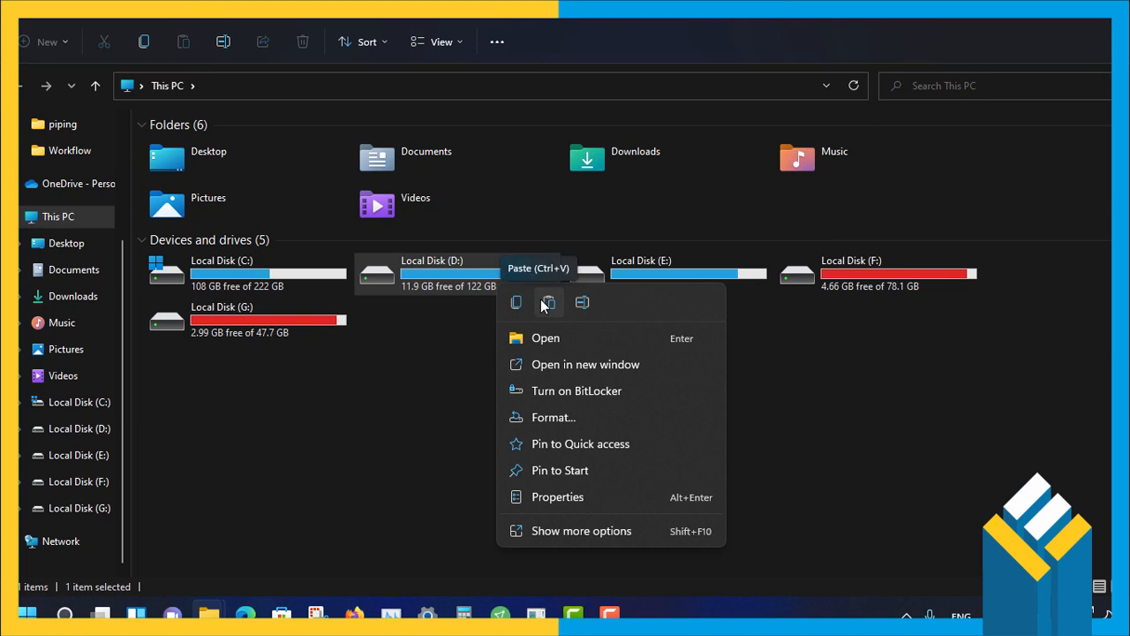
click(825, 370)
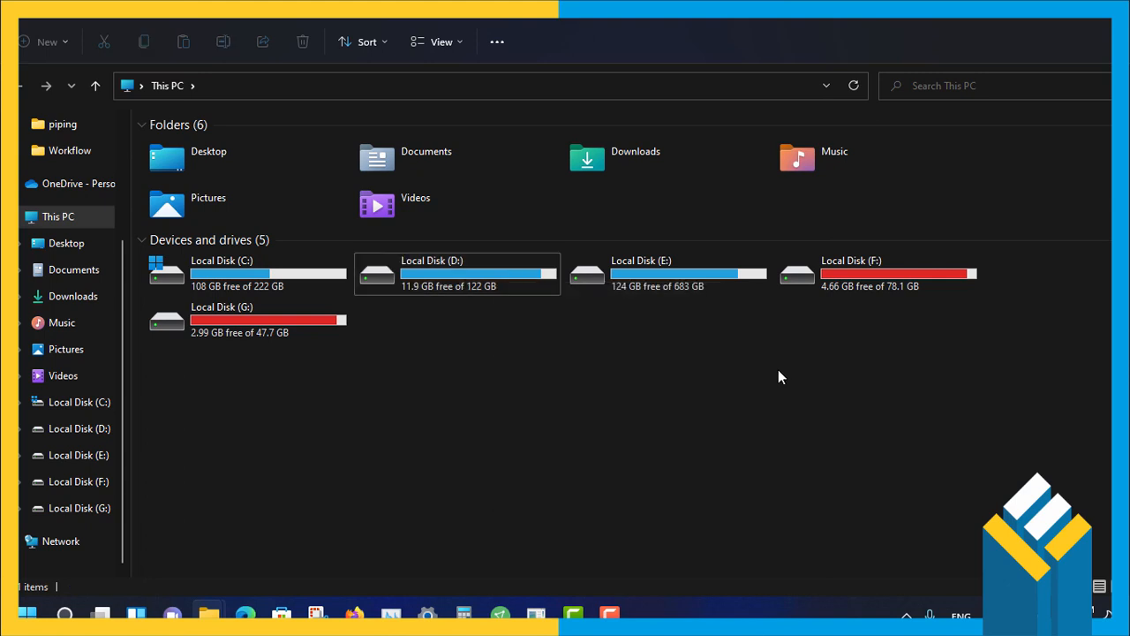
click(500, 45)
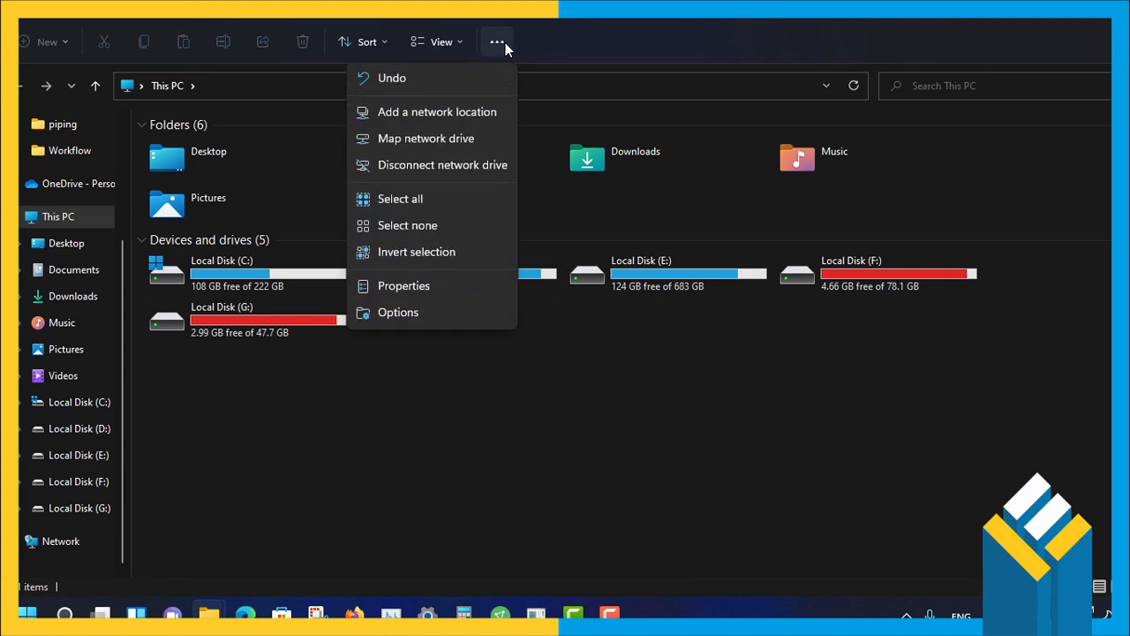
click(500, 43)
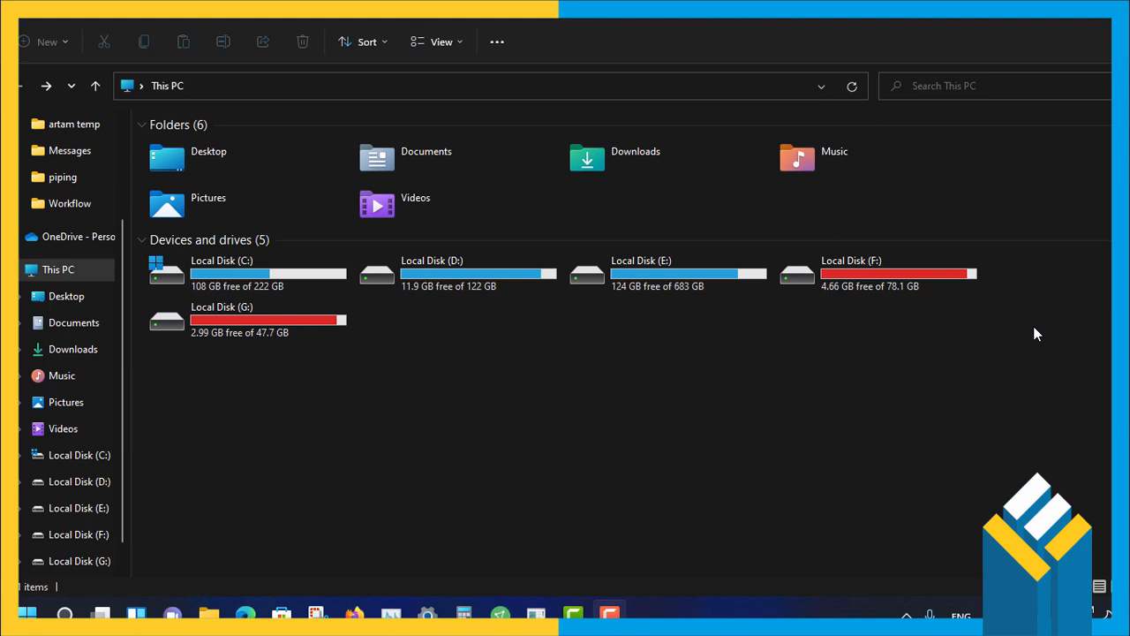
Open the Registry Editor by running regedit.
key(super+r)
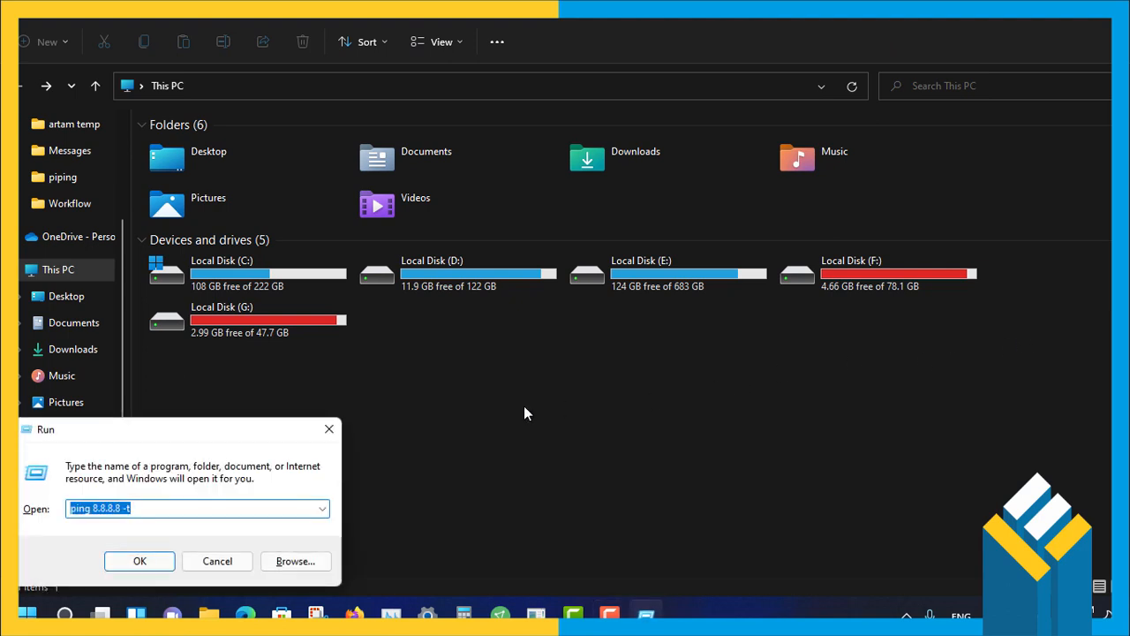
text(regedit)
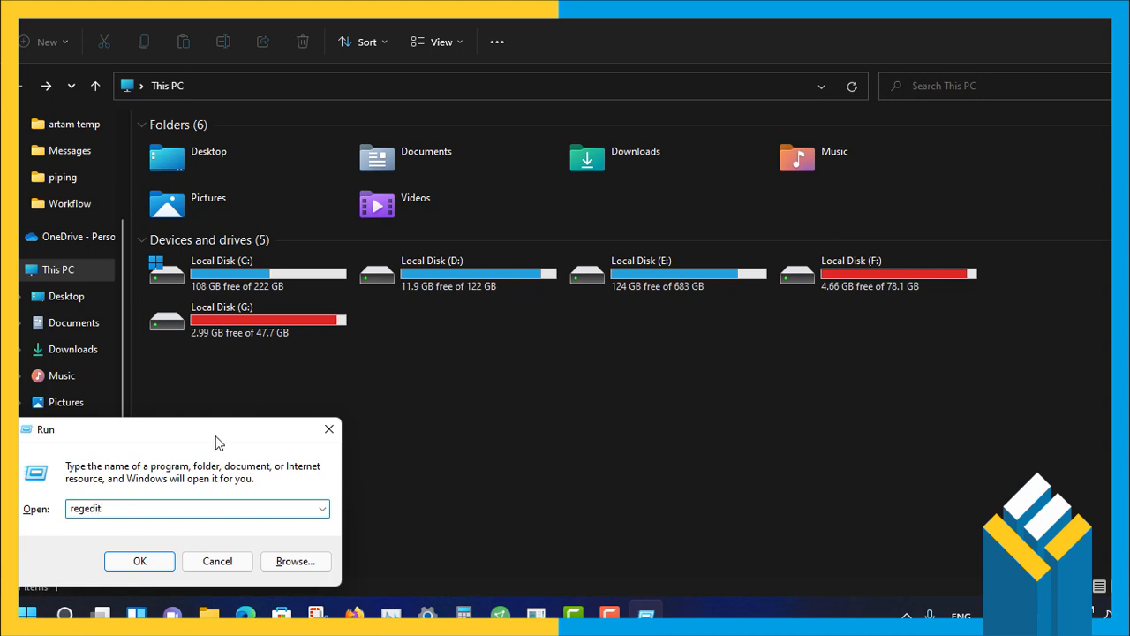
key(Return)
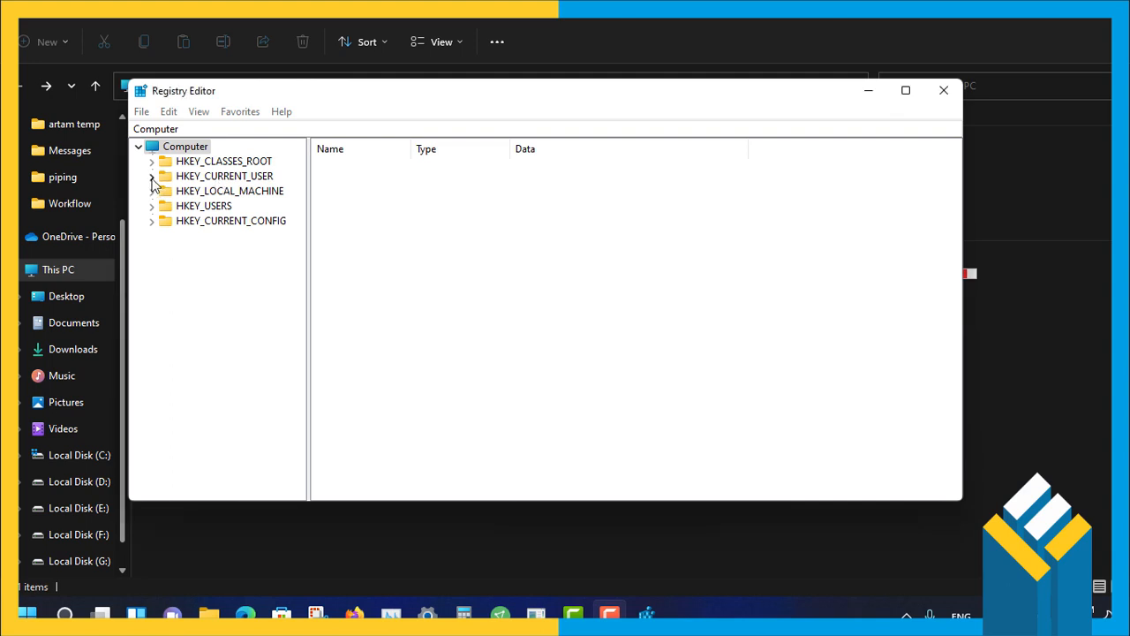
Expand the registry tree through HKEY_CURRENT_USER\Software\Classes to show the subkeys of CLSID.
click(151, 176)
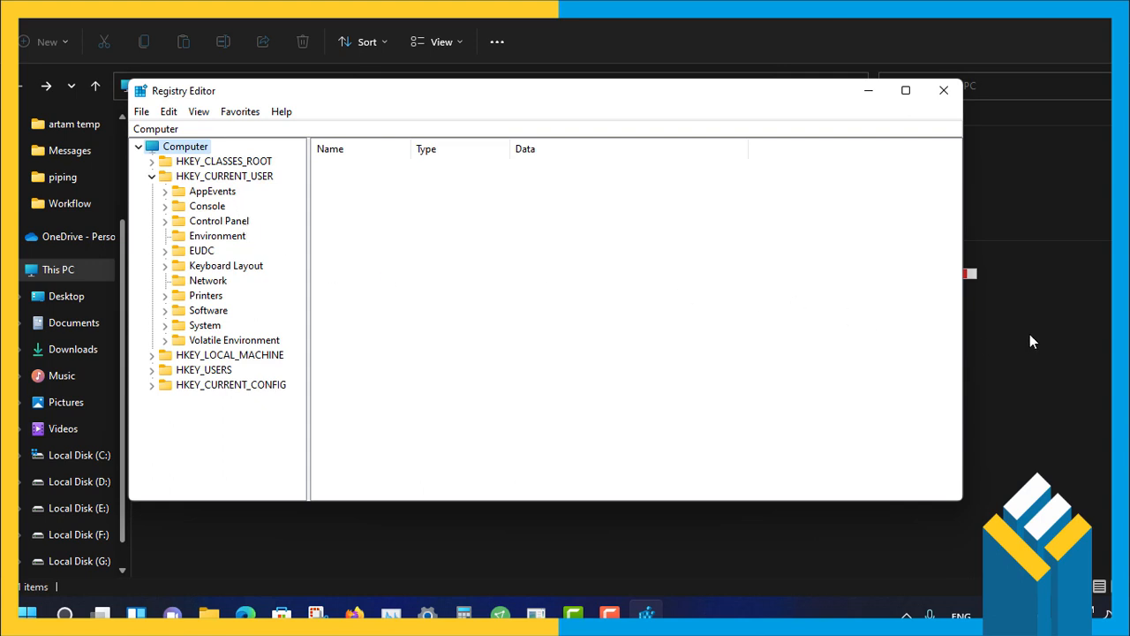
click(166, 311)
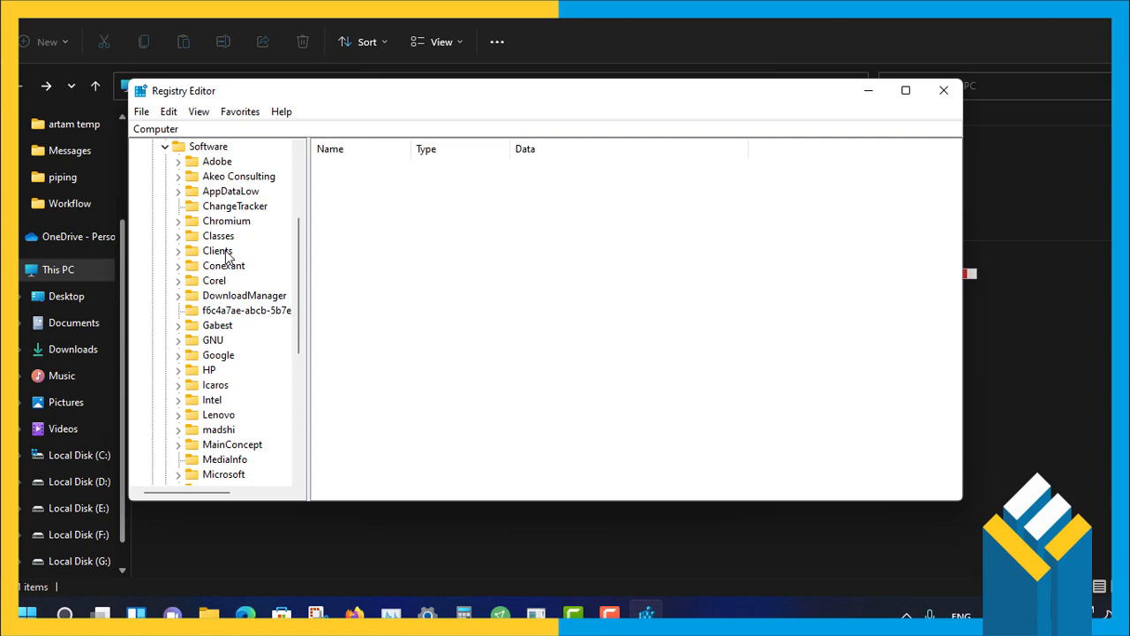
click(180, 237)
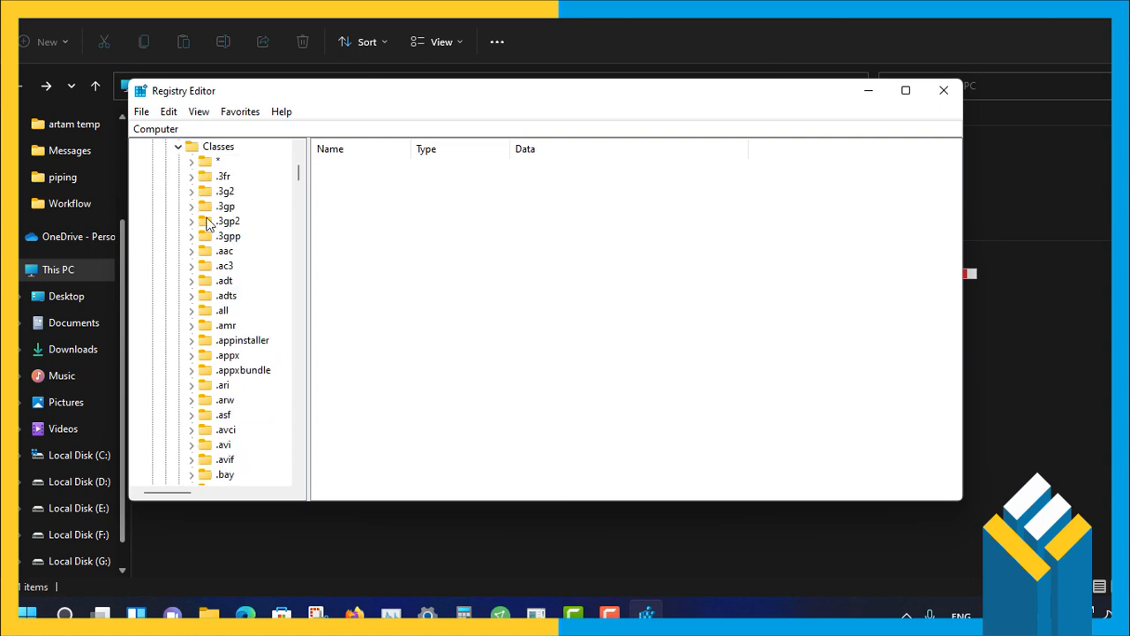
scroll(209, 224, down, 3)
scroll(209, 223, down, 8)
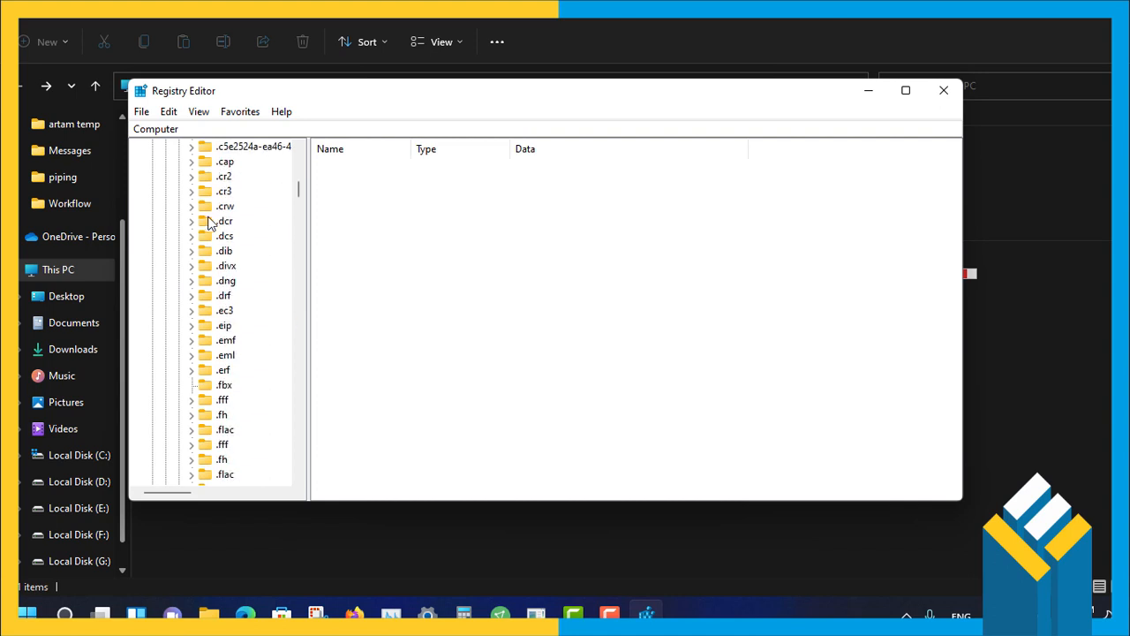
scroll(208, 224, down, 11)
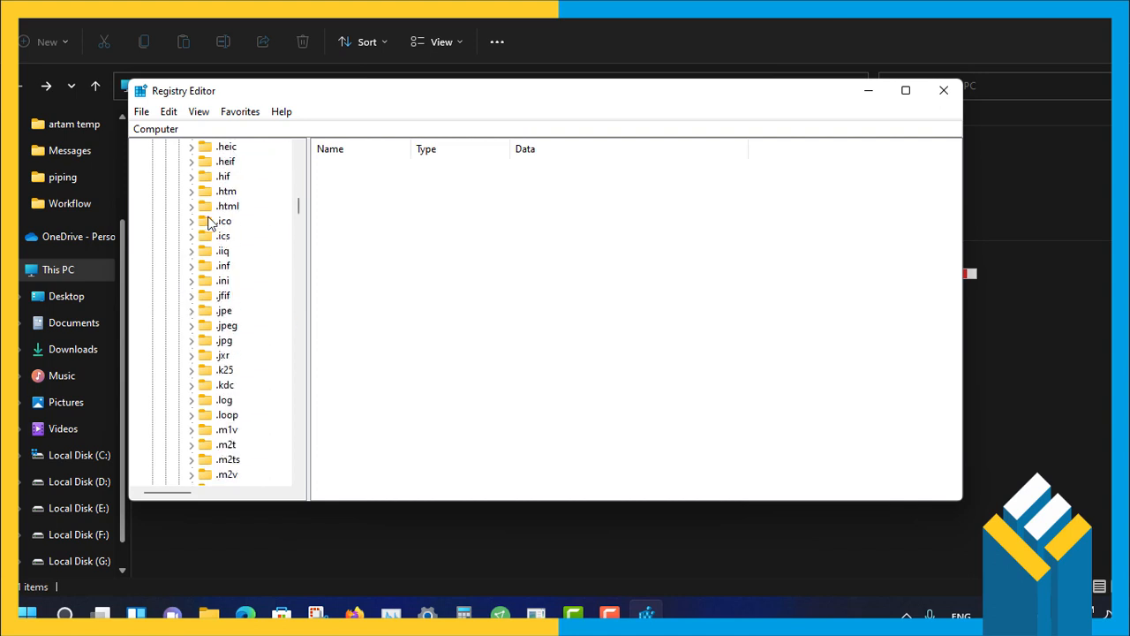
scroll(208, 224, down, 13)
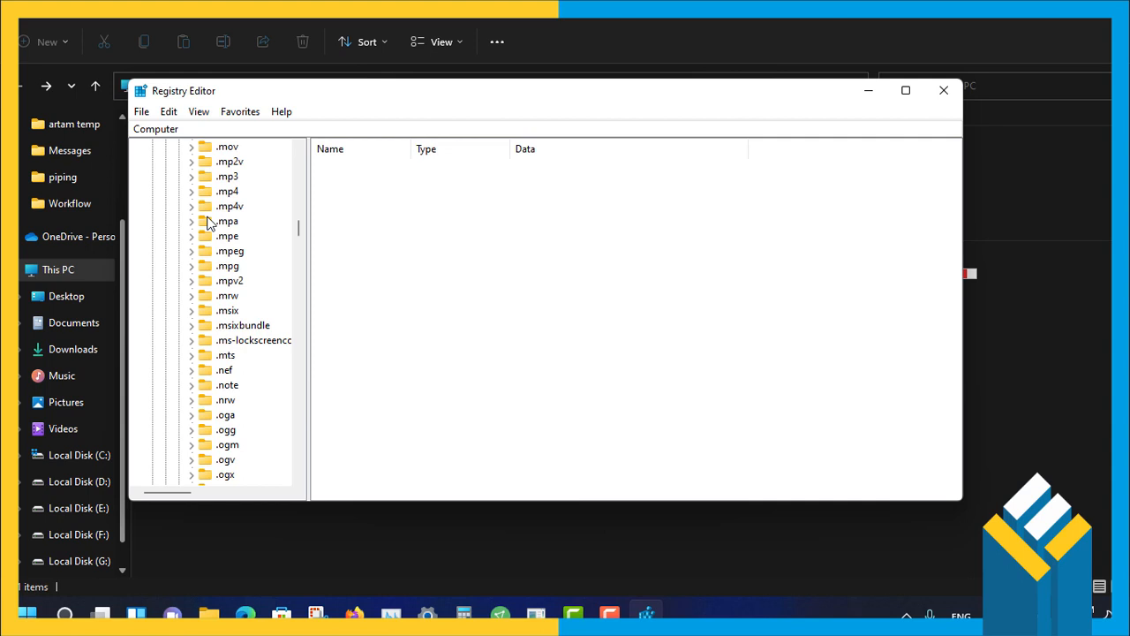
scroll(208, 223, down, 6)
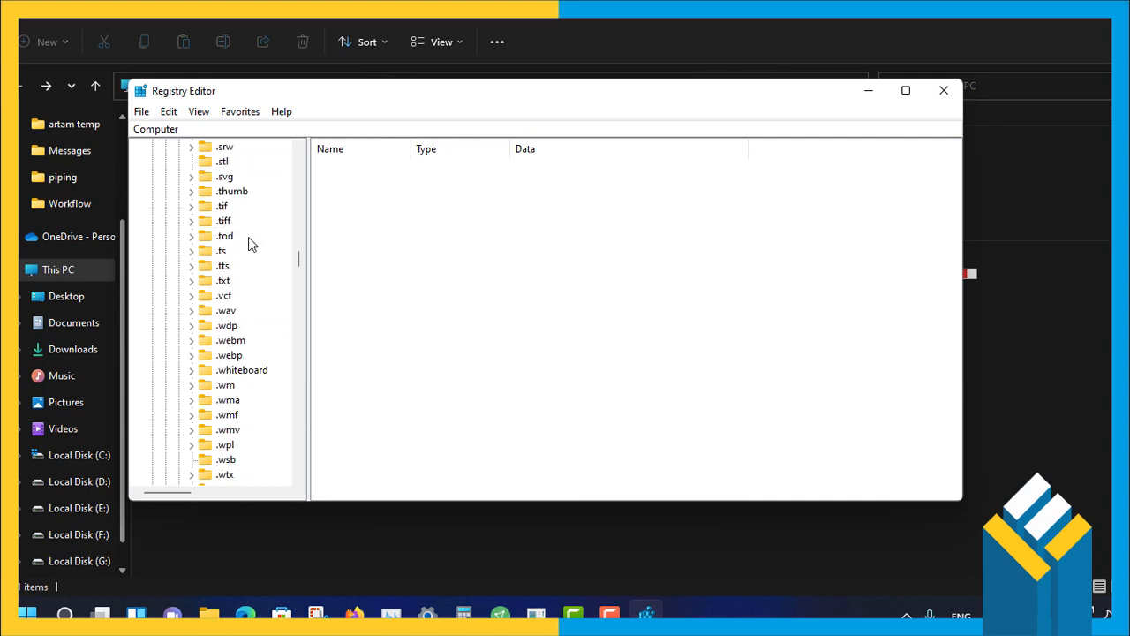
scroll(233, 283, down, 10)
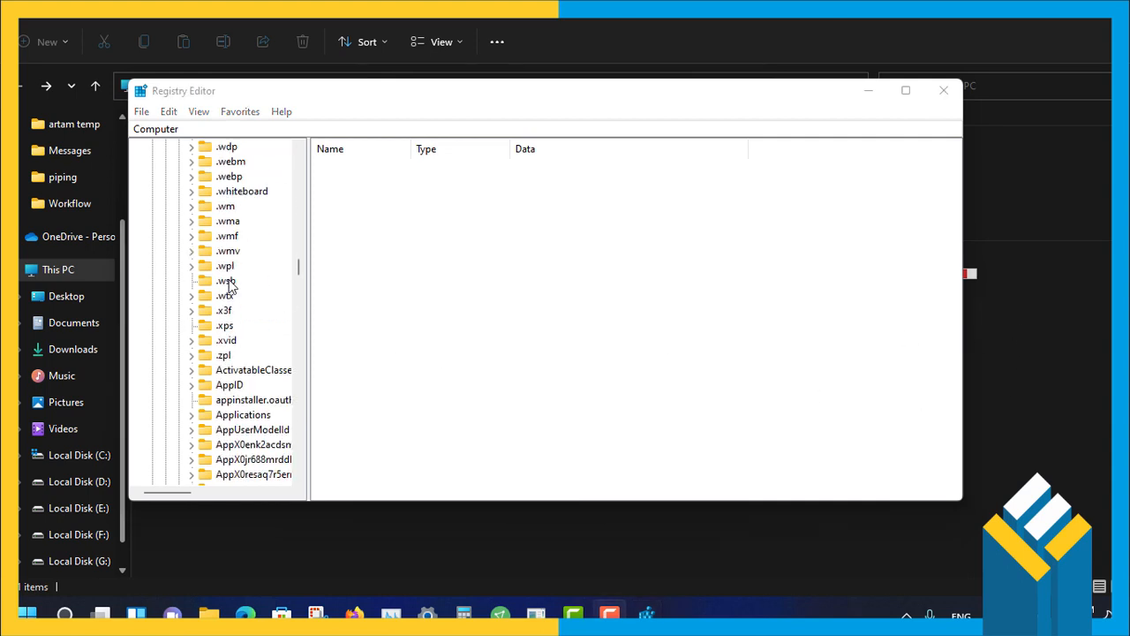
scroll(228, 287, down, 15)
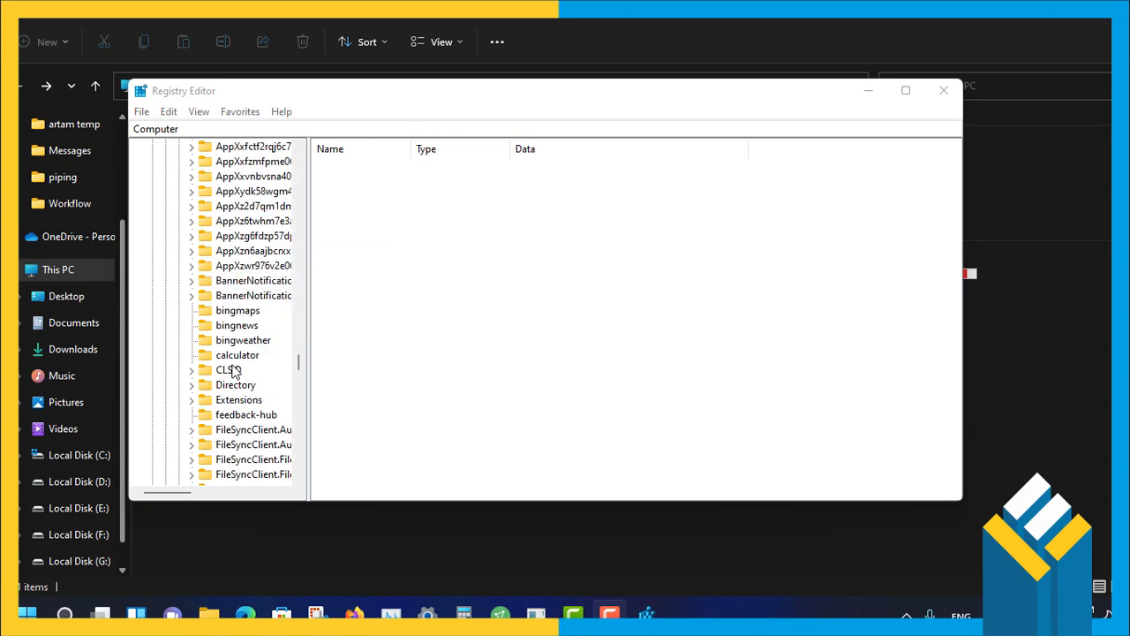
click(192, 371)
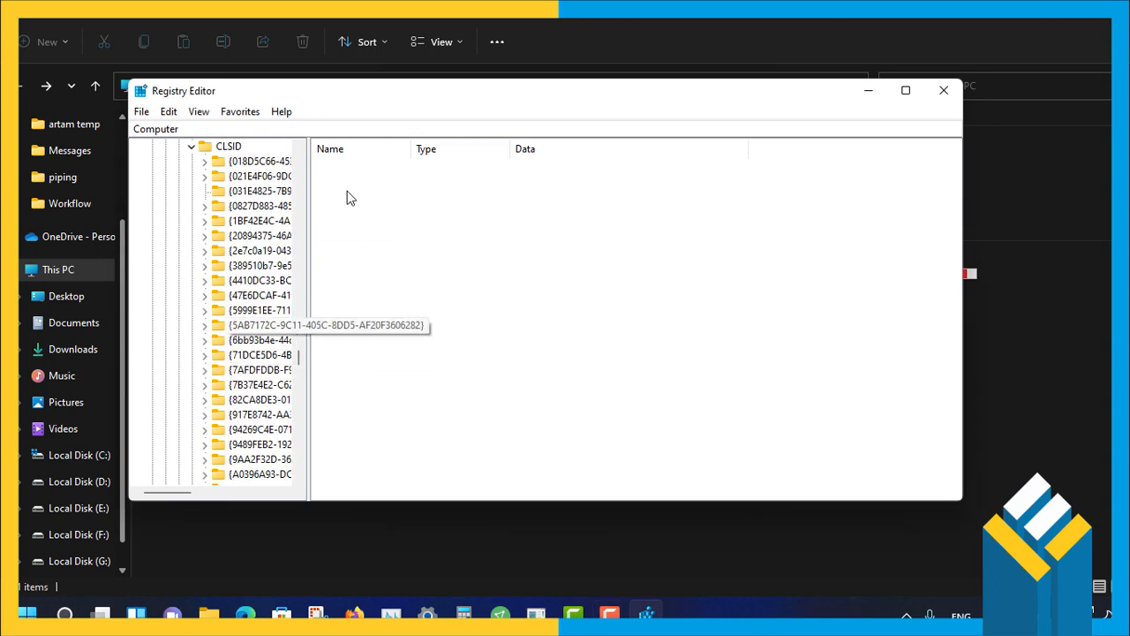
Widen the registry key tree enough to show the full names of the CLSID subkeys.
drag(308, 174, 525, 177)
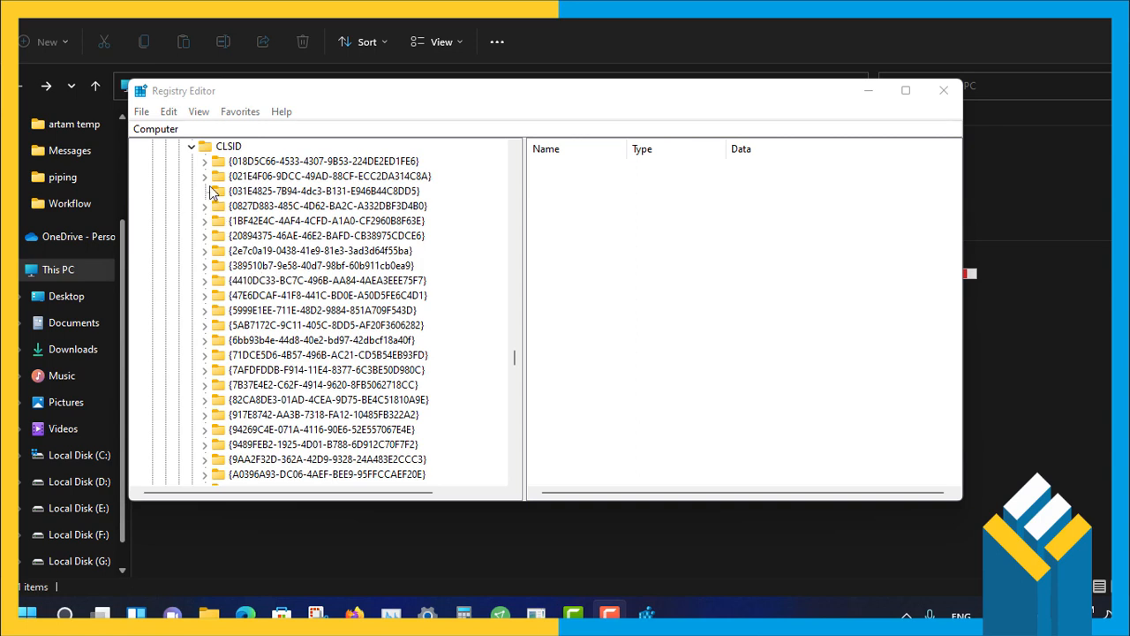
click(171, 129)
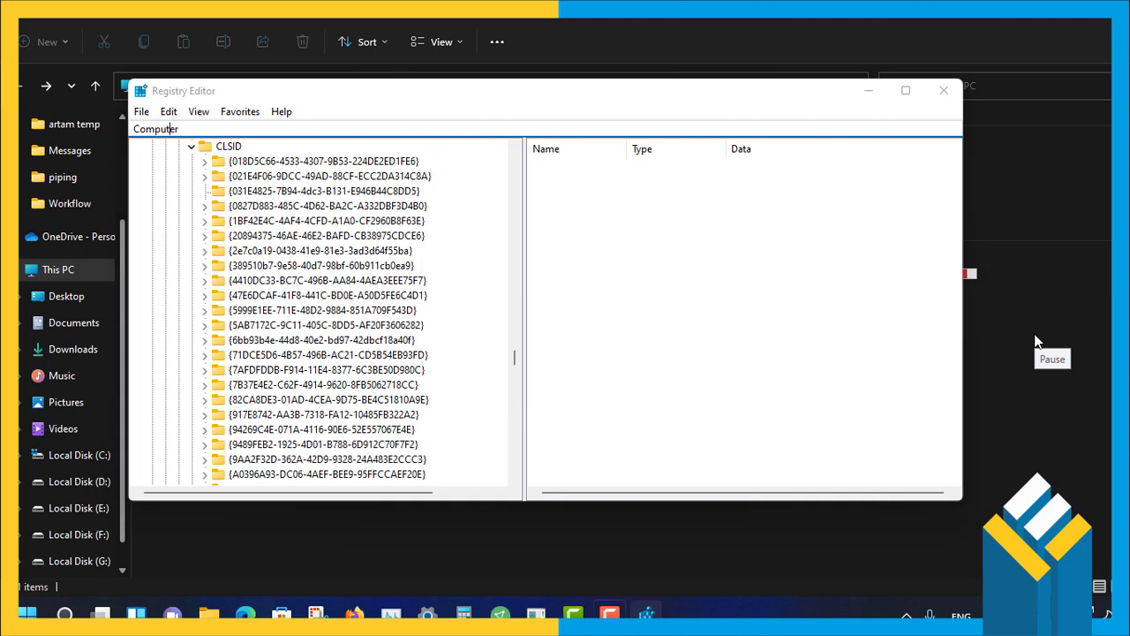
click(1035, 335)
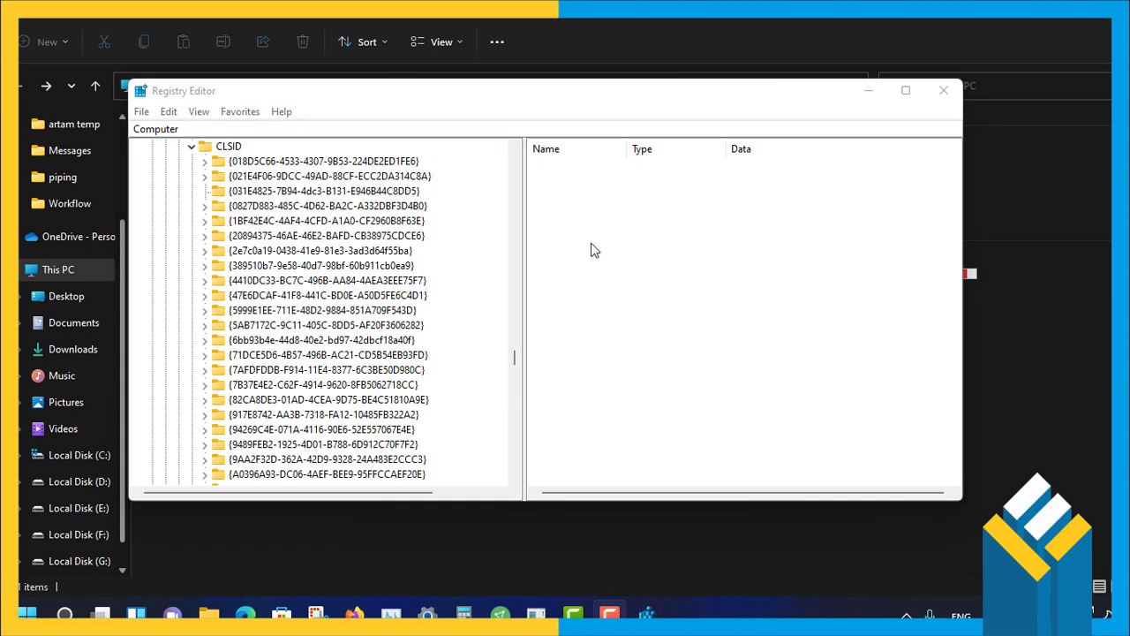
click(592, 248)
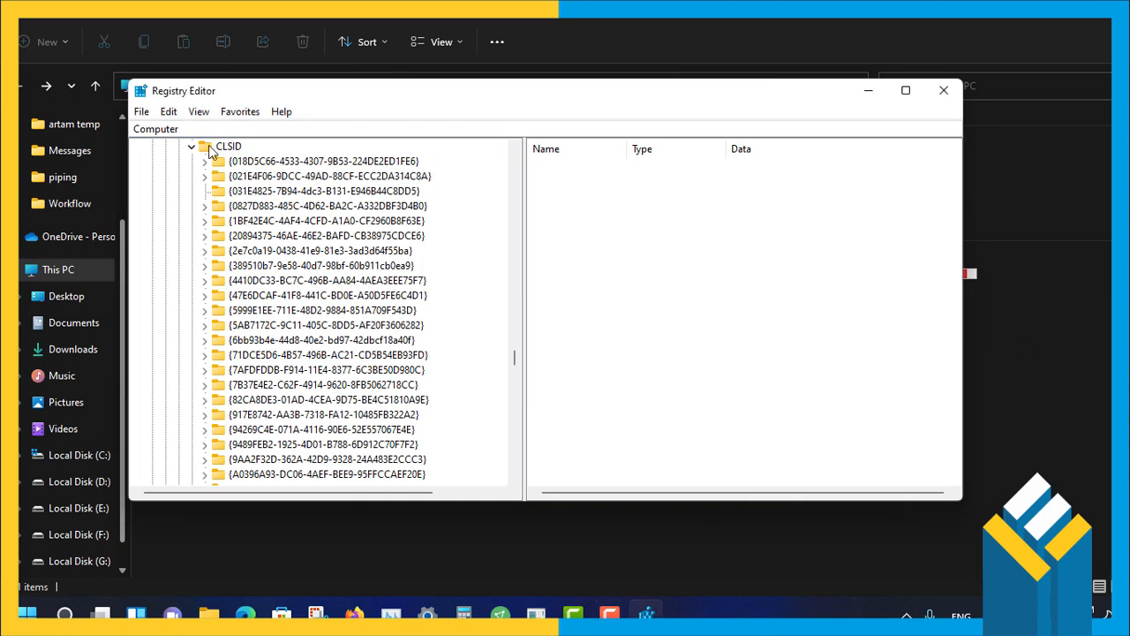
Create a new key under HKEY_CURRENT_USER\Software\Classes\CLSID and name it {86ca1aa0-34aa-4e8b-a509-50c905bae2a2}.
right_click(587, 255)
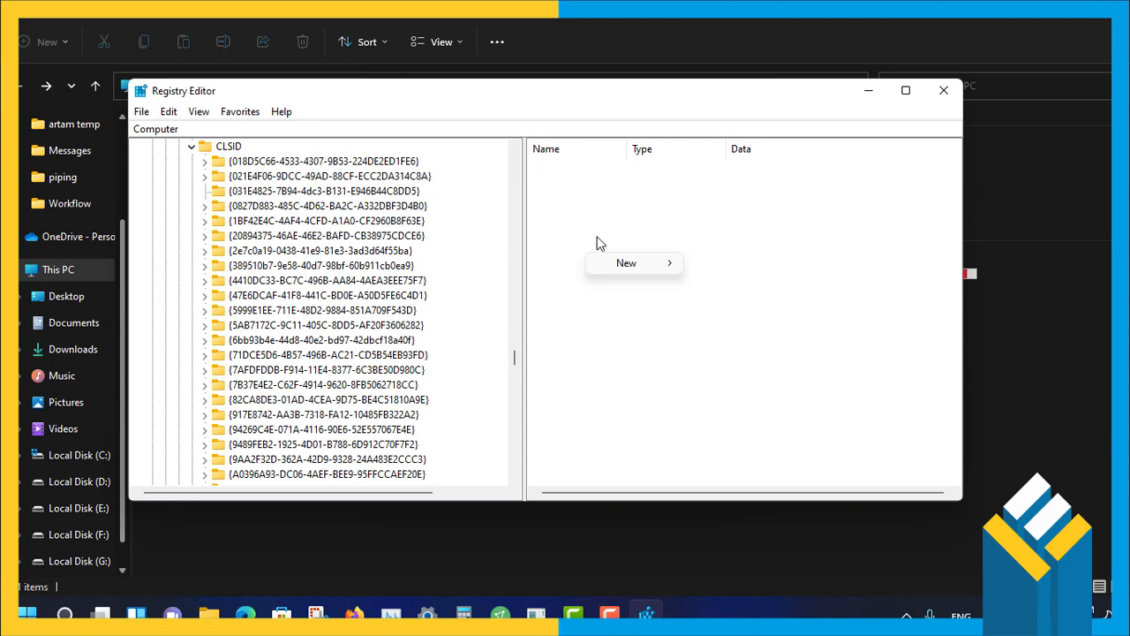
mouse_move(645, 265)
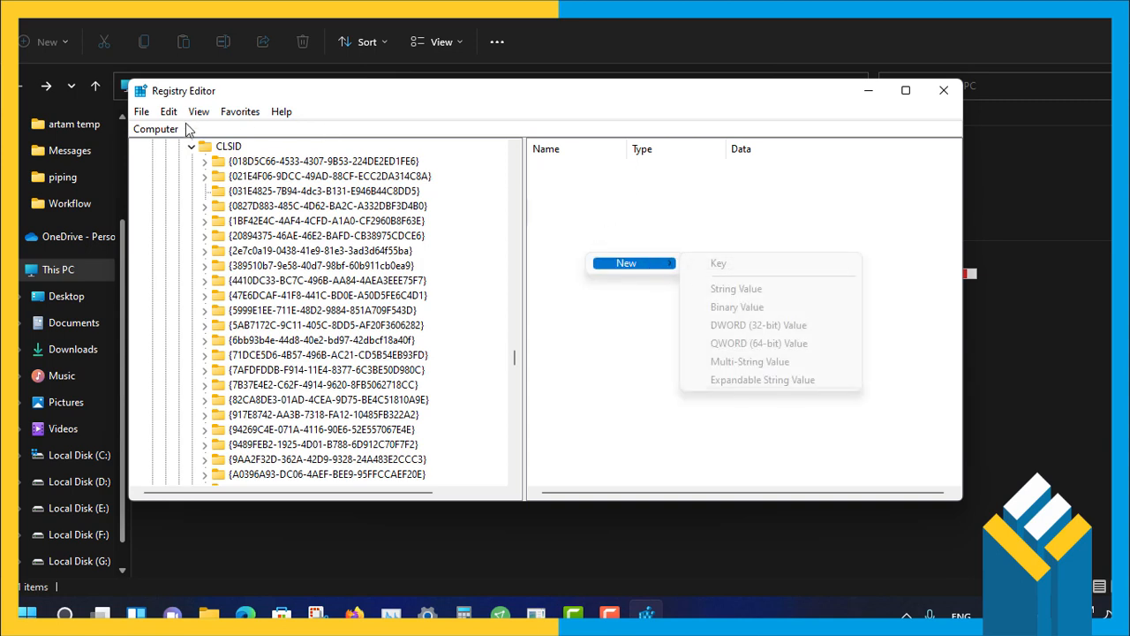
double_click(222, 147)
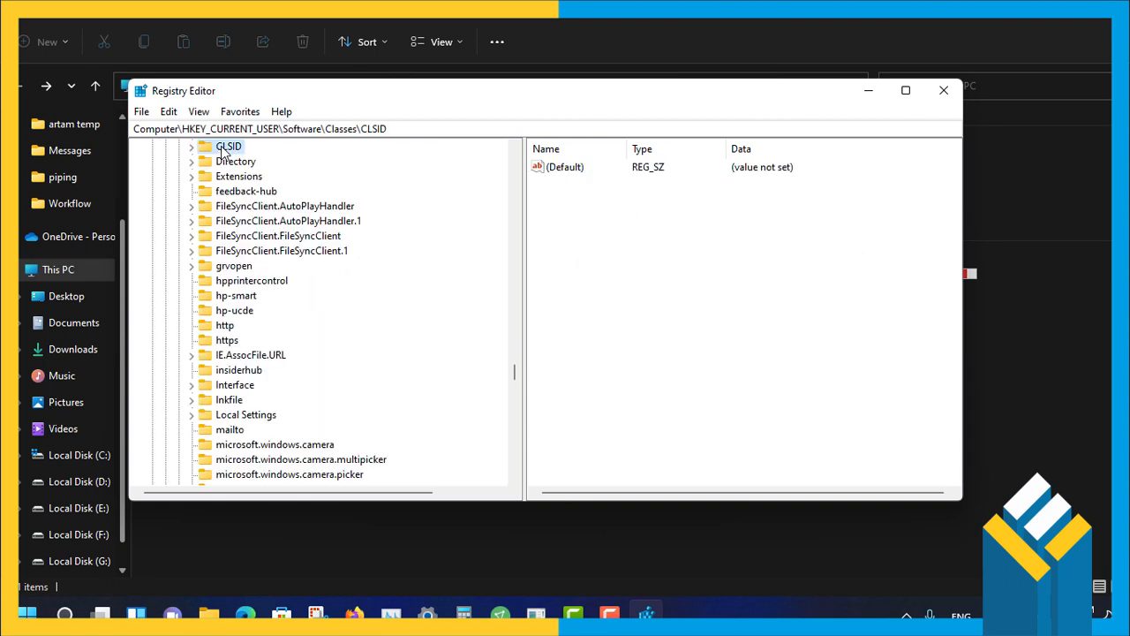
double_click(225, 148)
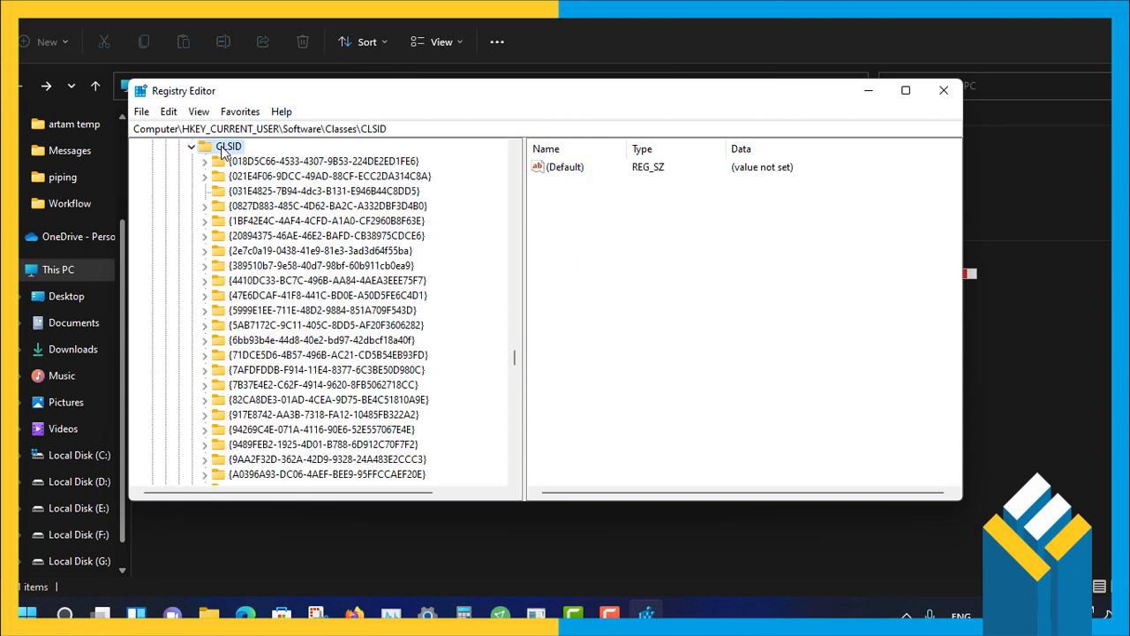
right_click(556, 228)
mouse_move(597, 238)
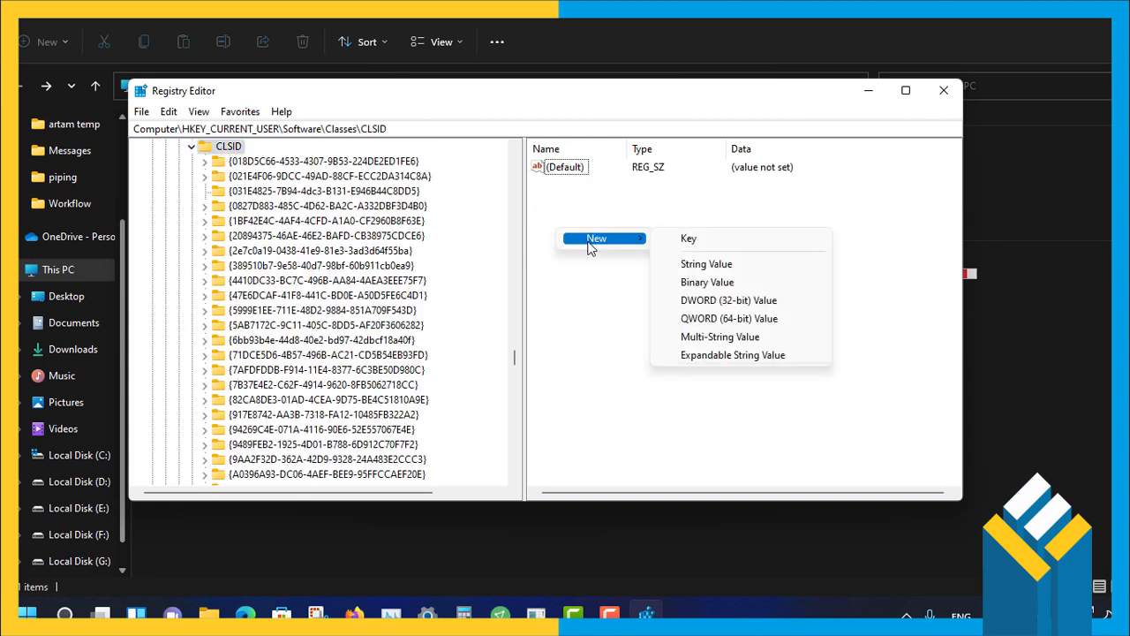
click(744, 239)
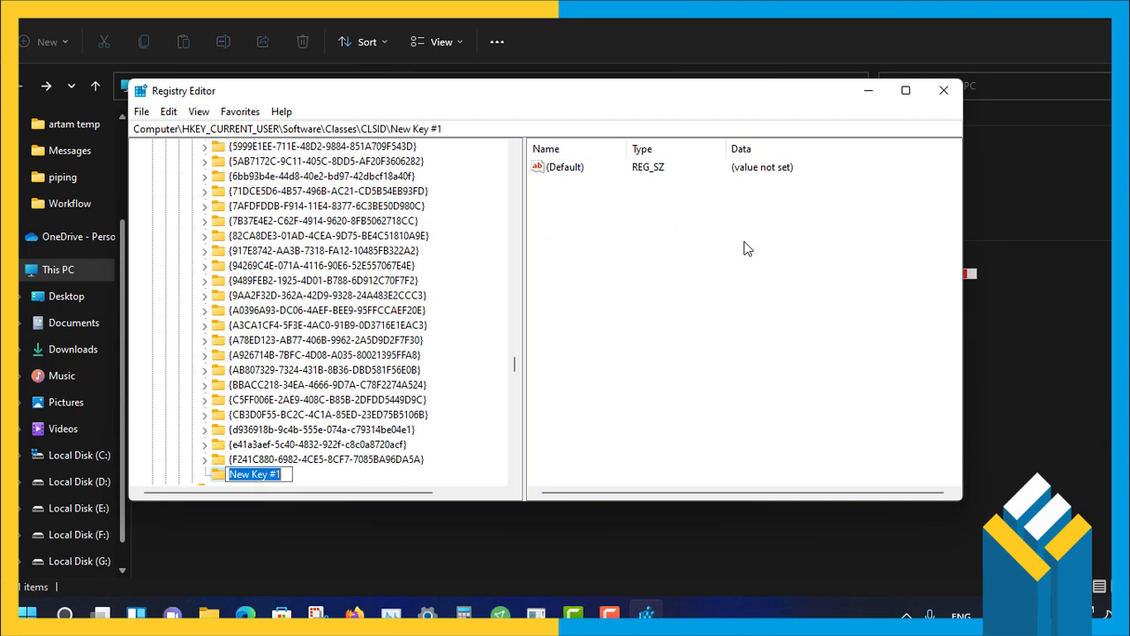
right_click(245, 474)
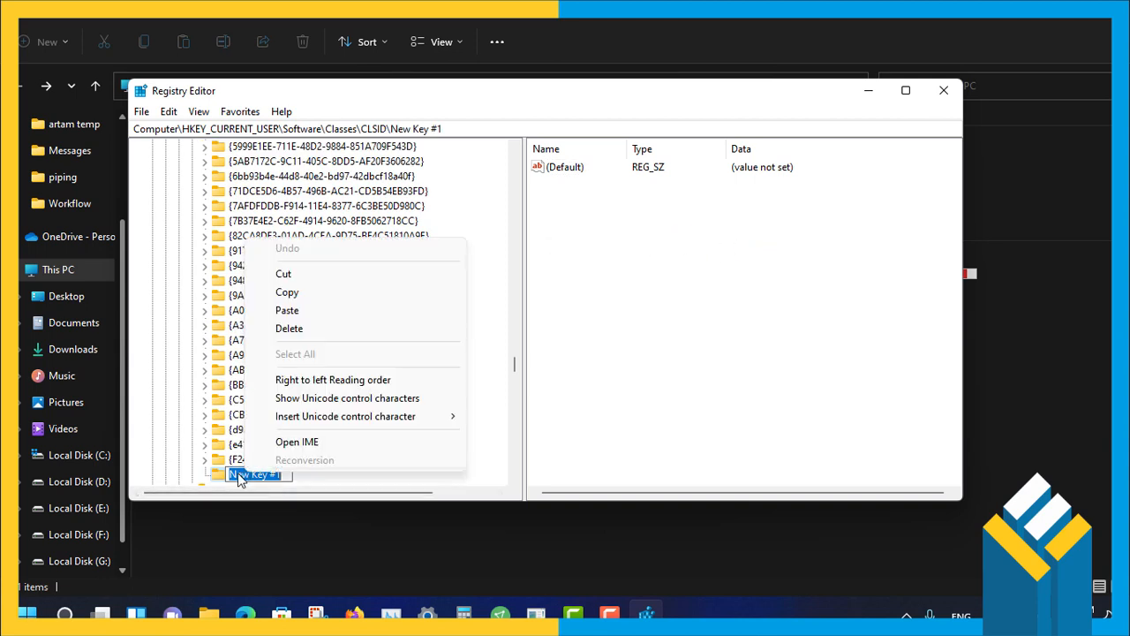
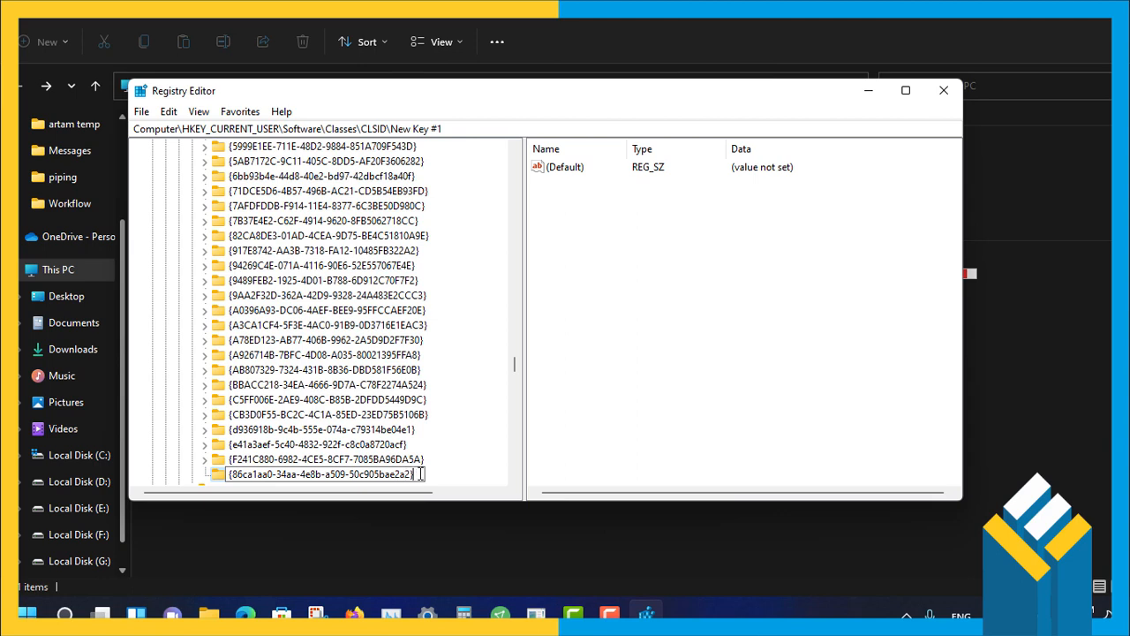
key(Return)
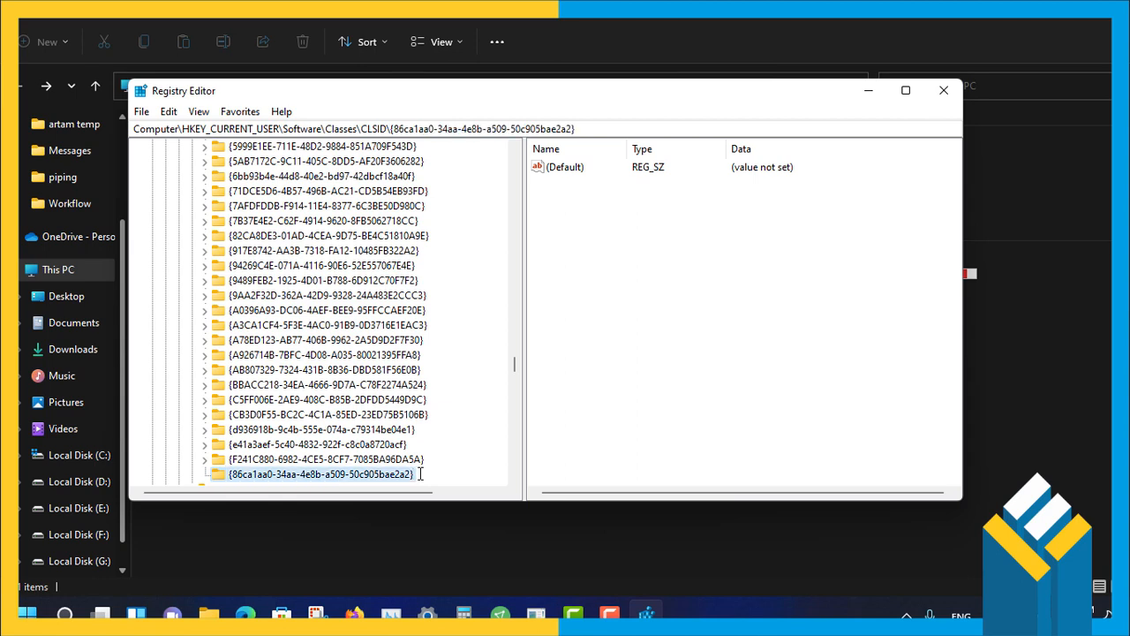
click(1024, 334)
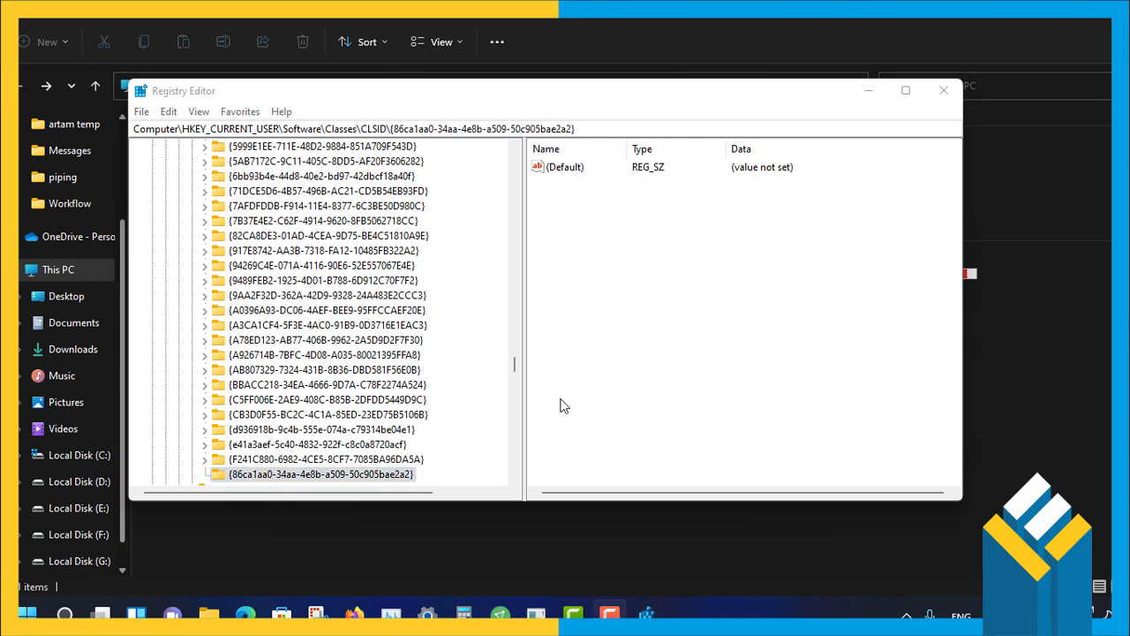
click(225, 477)
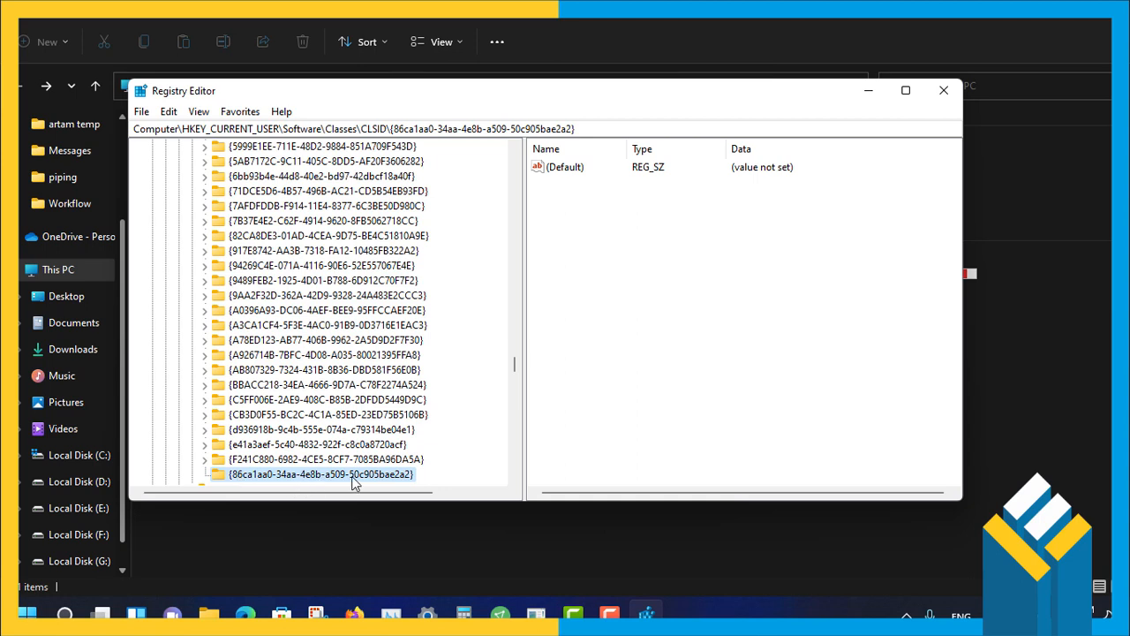
right_click(571, 235)
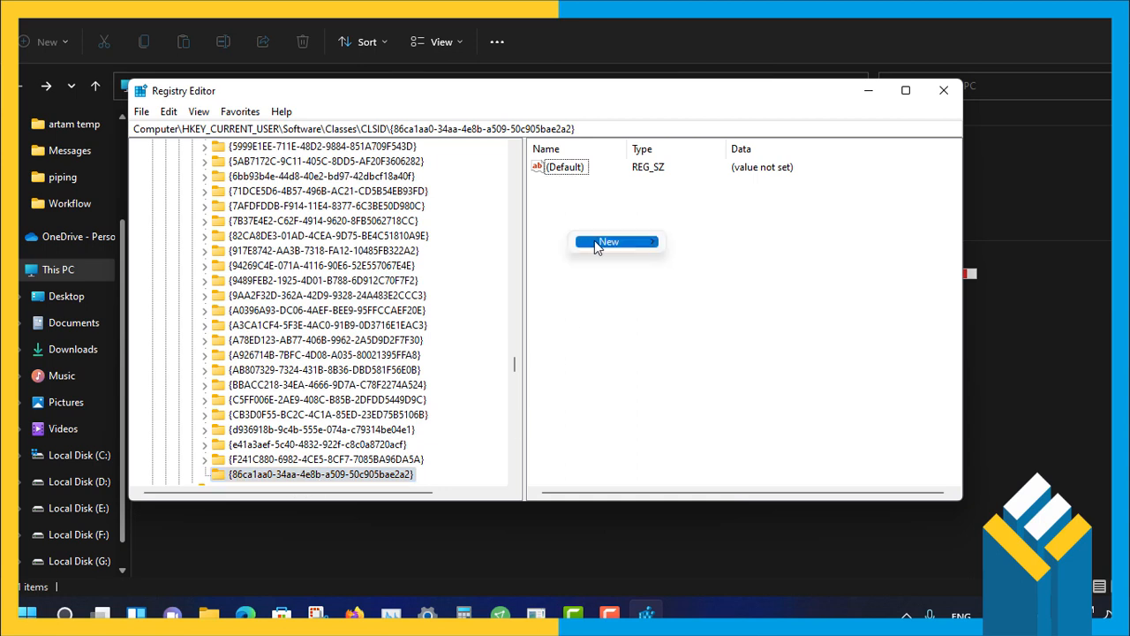
mouse_move(594, 241)
right_click(294, 478)
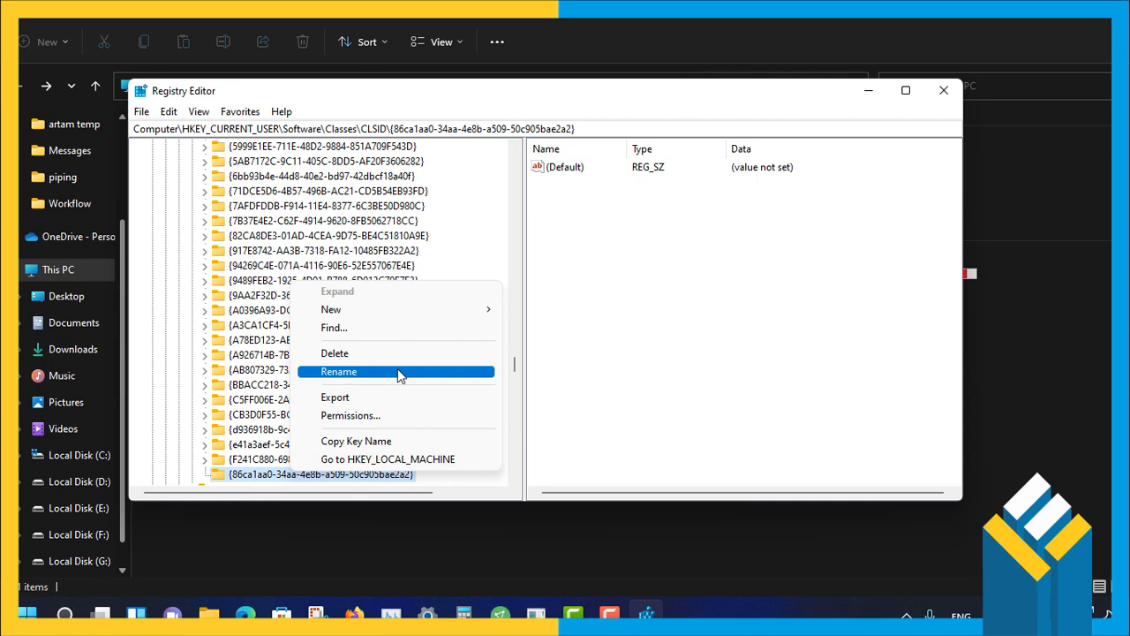
mouse_move(402, 319)
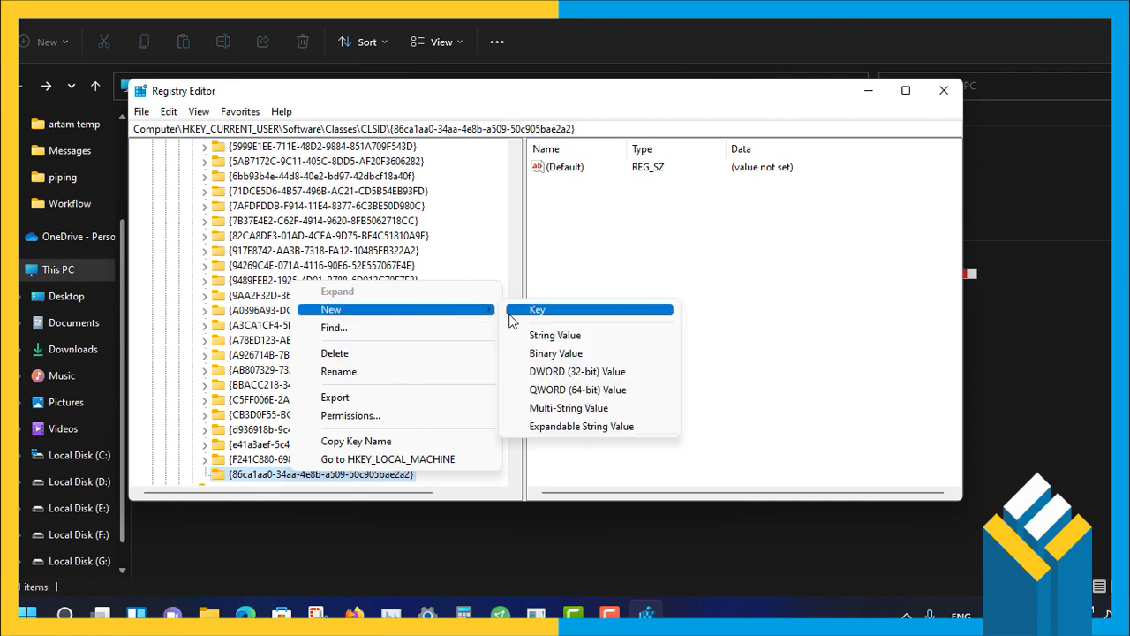
click(1027, 361)
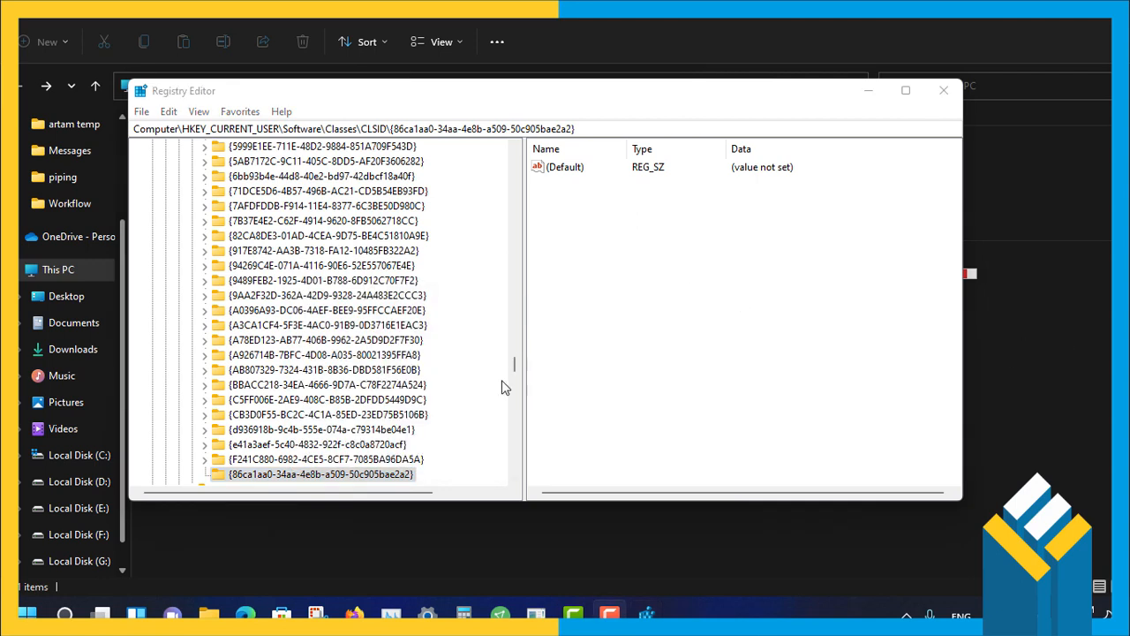
Create a subkey named InprocServer32 under the {86ca1aa0-34aa-4e8b-a509-50c905bae2a2} key.
right_click(383, 480)
mouse_move(566, 309)
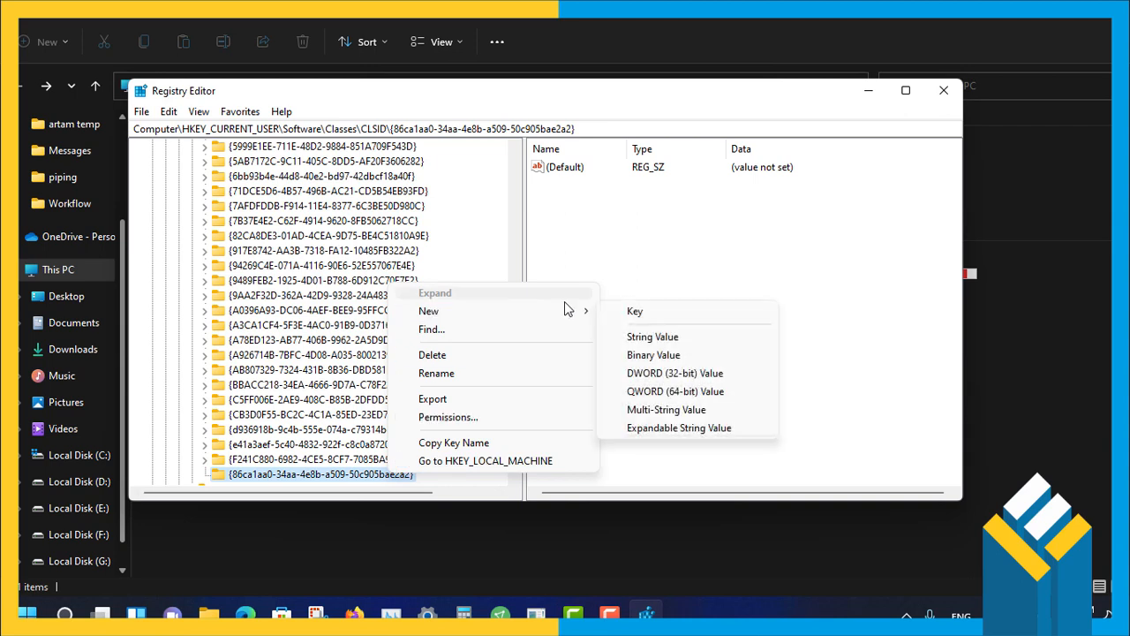
click(632, 312)
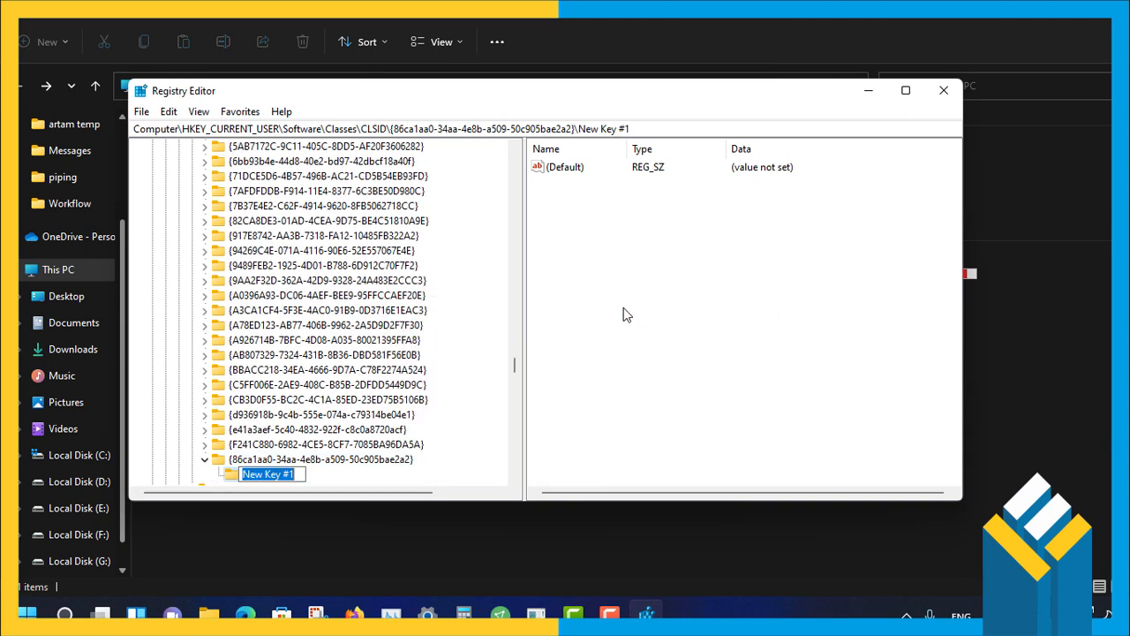
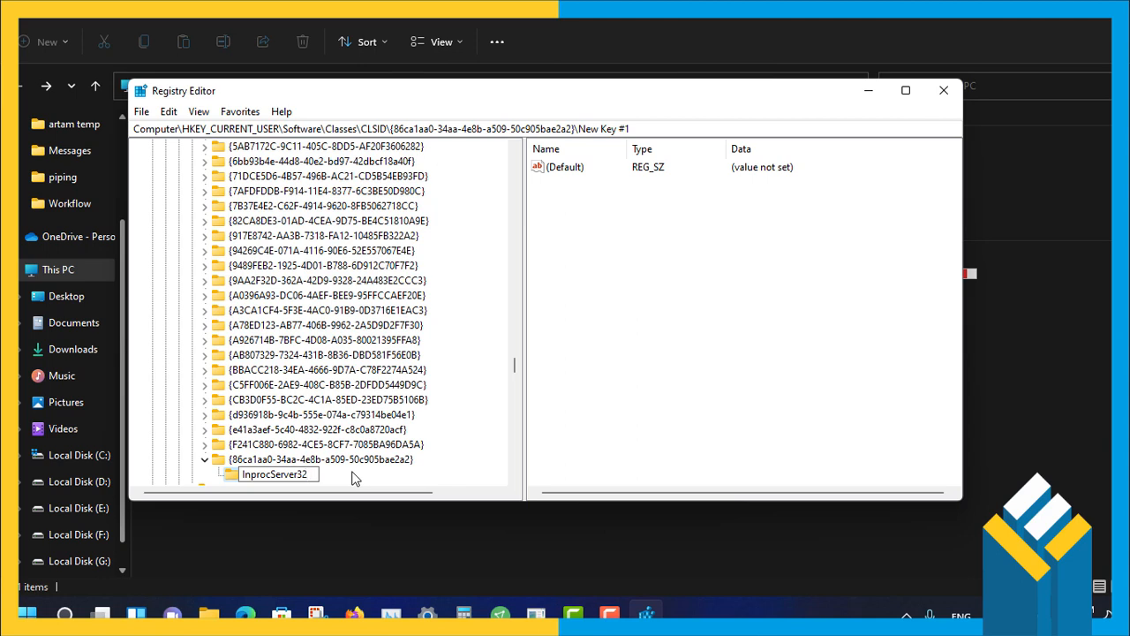
key(Return)
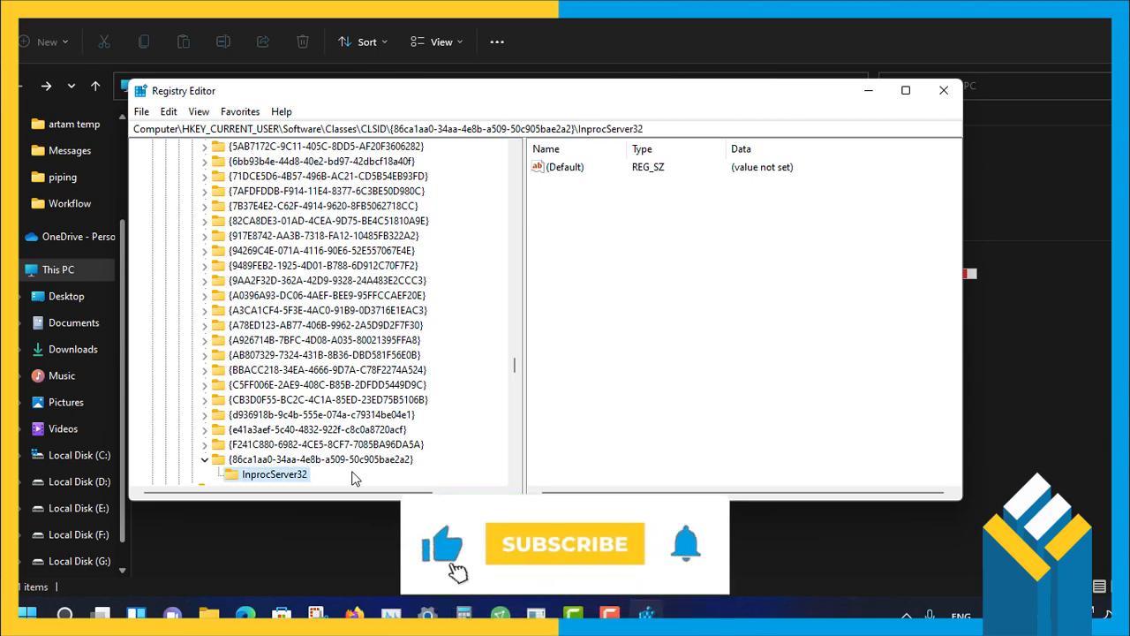
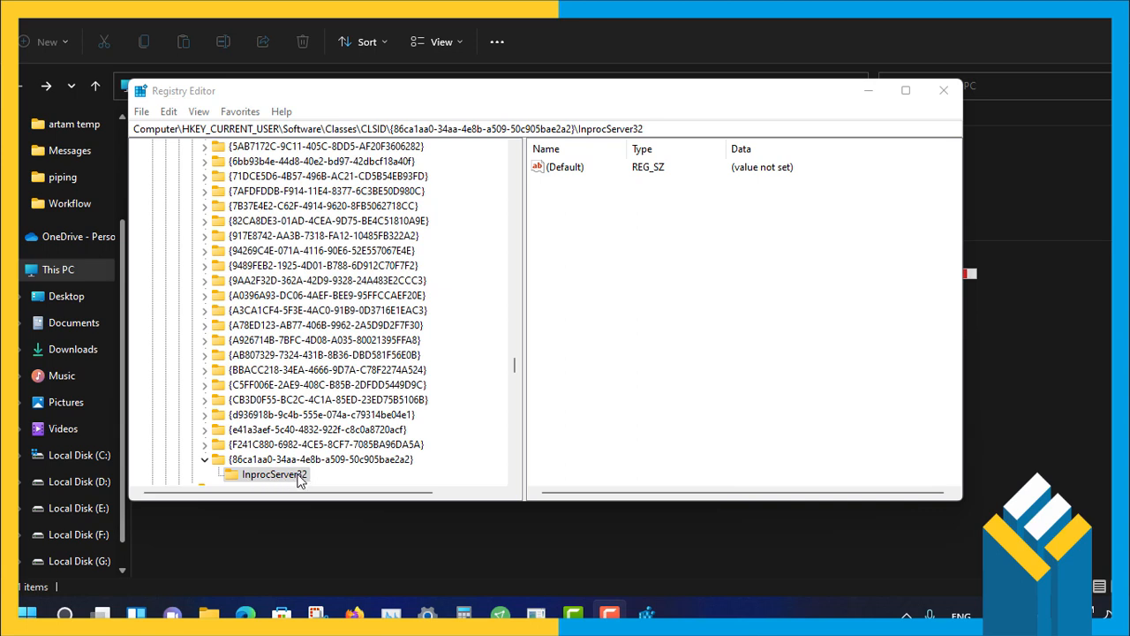
Set the (Default) value of the InprocServer32 key to an empty string by accepting blank value data.
double_click(558, 175)
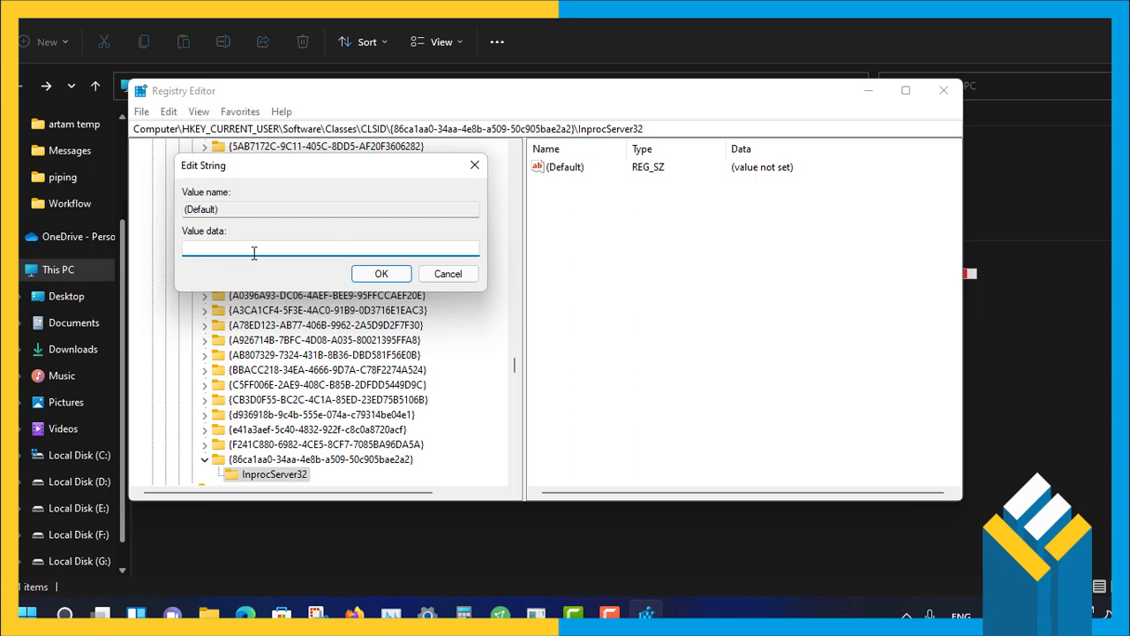
click(382, 274)
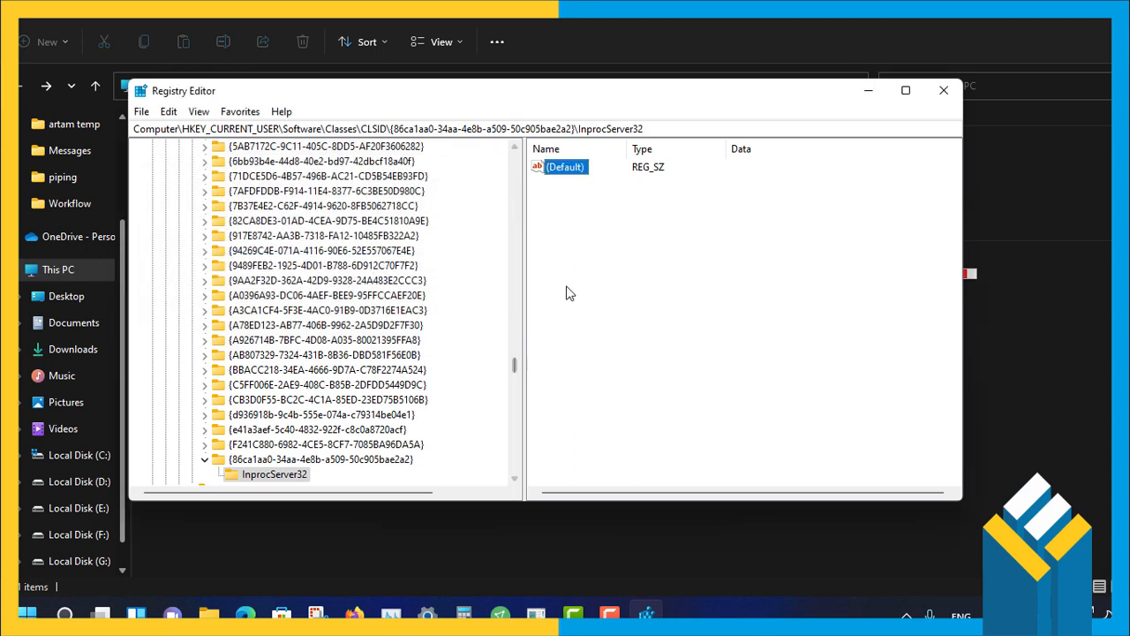
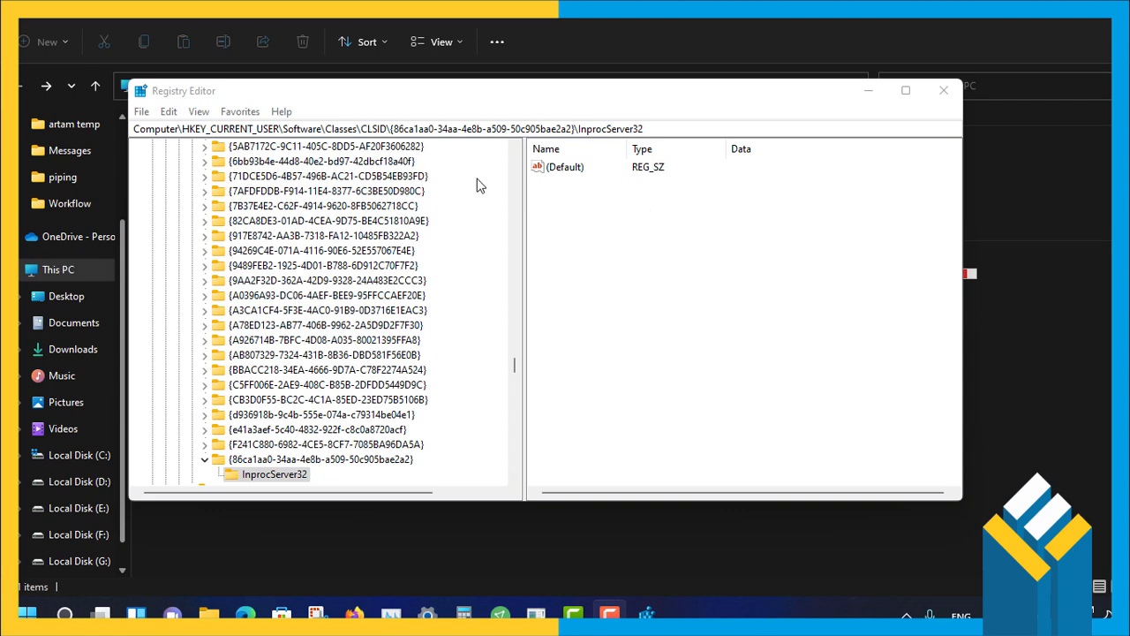
click(581, 229)
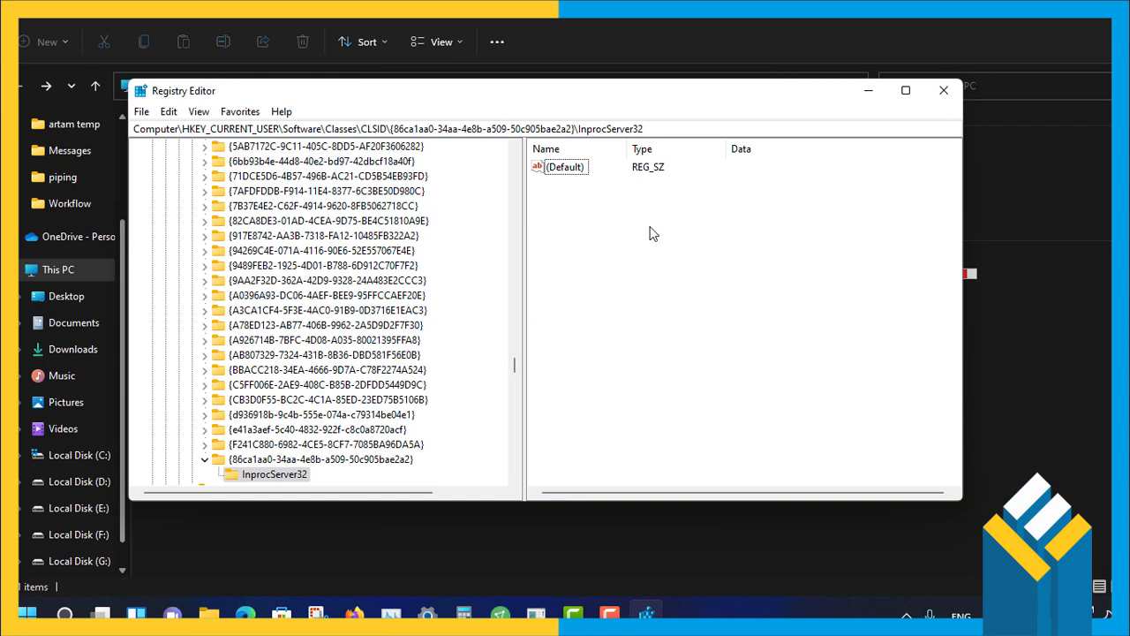